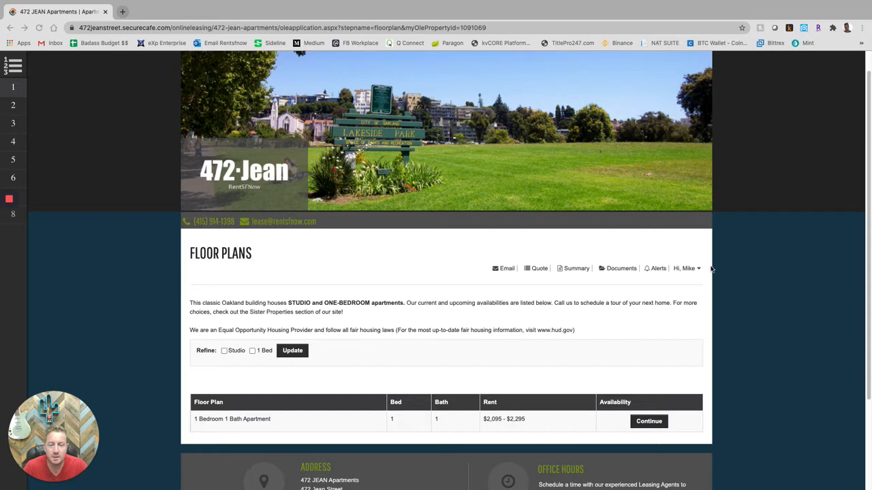
- Continue with the 1 Bedroom 1 Bath plan to list its units (#09 $2,095, #08 $2,295)
{"action": "scroll", "coordinate": [709, 271], "scroll_direction": "down", "scroll_amount": 1}
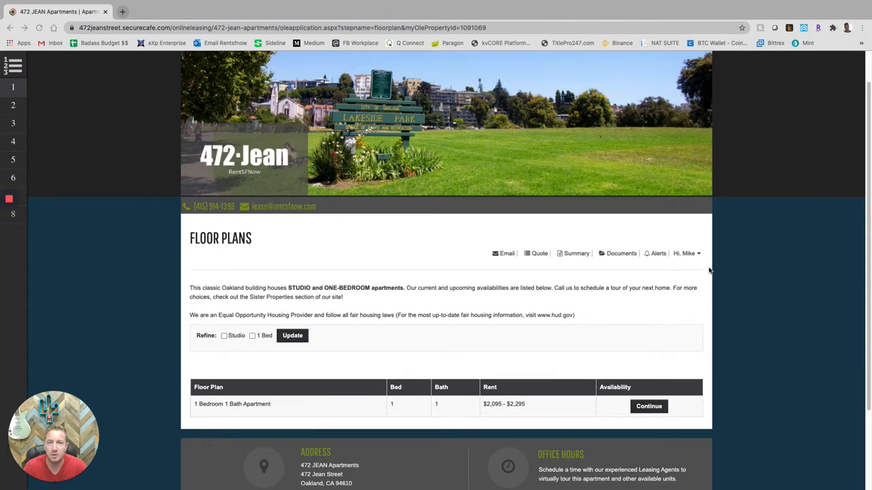
{"action": "scroll", "coordinate": [708, 271], "scroll_direction": "down", "scroll_amount": 2}
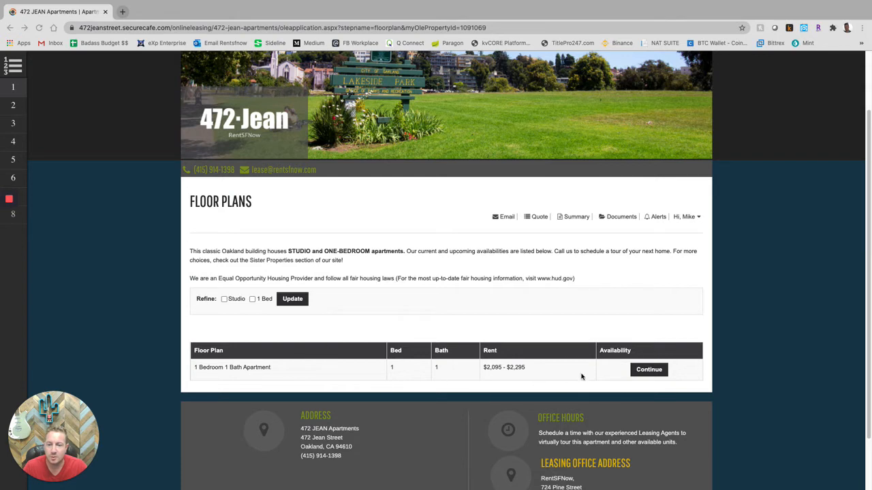
{"action": "left_click", "coordinate": [650, 373]}
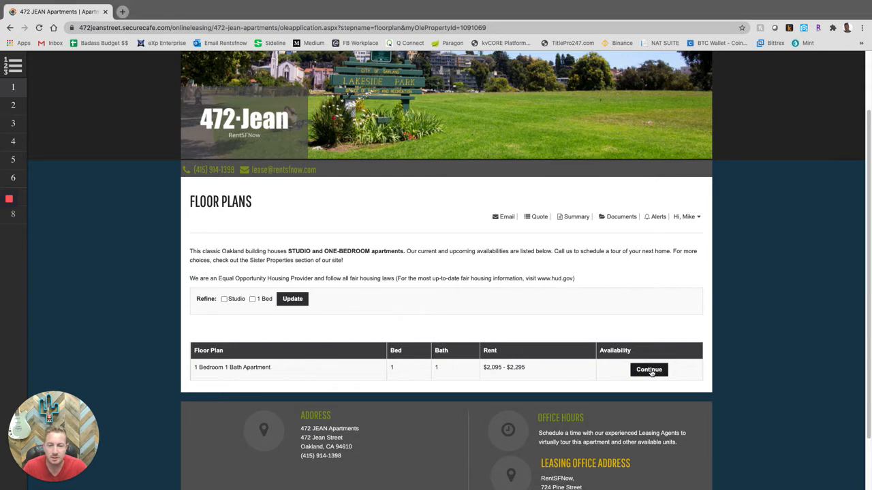
{"action": "left_click", "coordinate": [650, 373]}
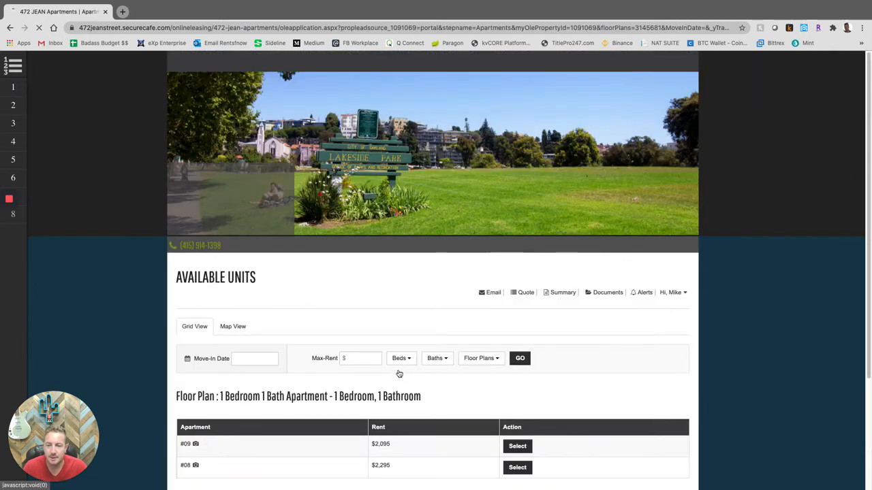
- Select unit #09 at $2,095 and accept the 09/25/2020 move-in, 12-month lease information
{"action": "scroll", "coordinate": [432, 404], "scroll_direction": "down", "scroll_amount": 2}
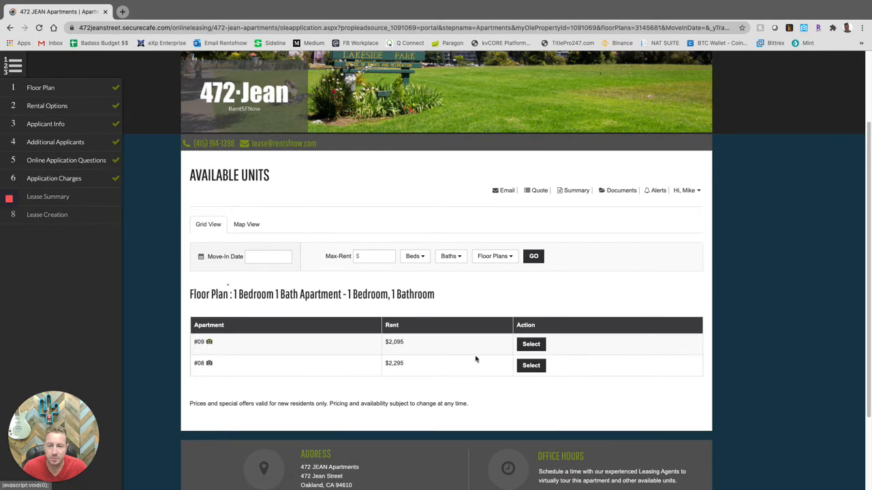
{"action": "left_click", "coordinate": [530, 344]}
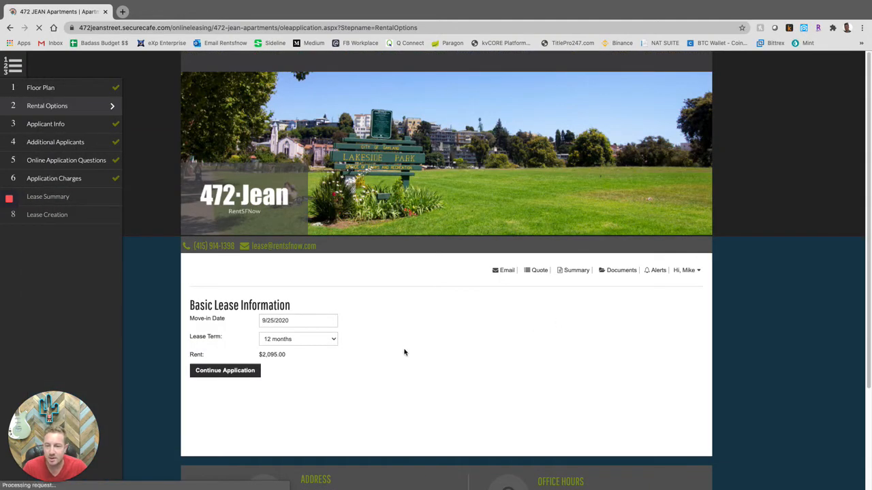
{"action": "scroll", "coordinate": [238, 404], "scroll_direction": "down", "scroll_amount": 1}
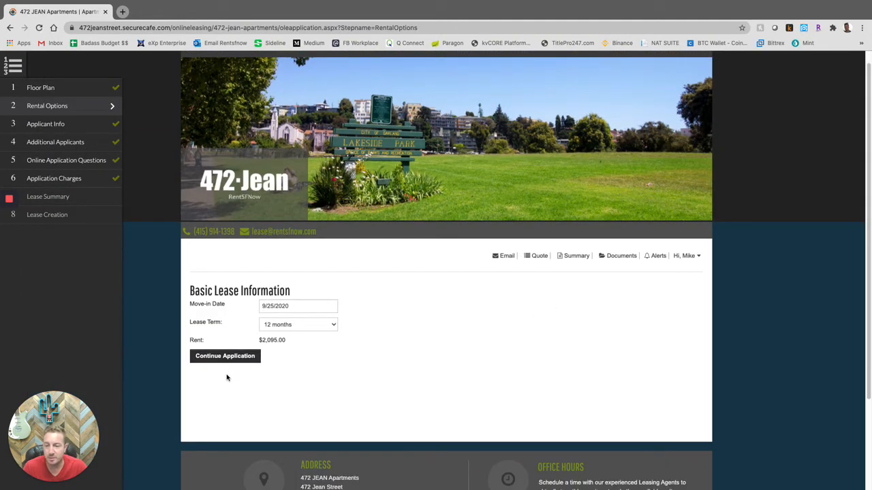
{"action": "left_click", "coordinate": [226, 359]}
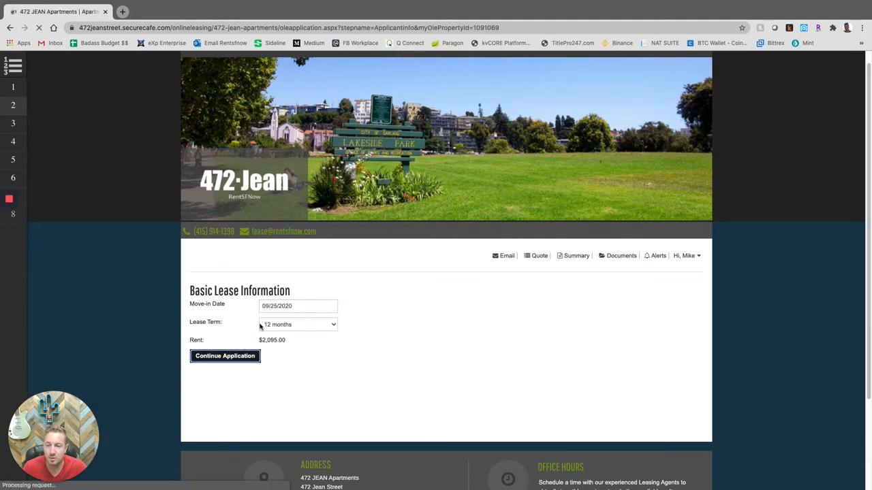
{"action": "scroll", "coordinate": [261, 313], "scroll_direction": "down", "scroll_amount": 1}
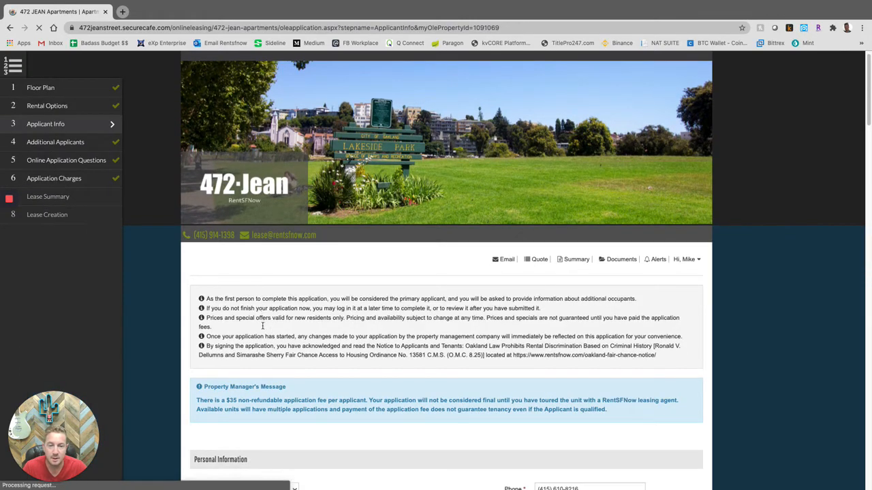
{"action": "scroll", "coordinate": [259, 304], "scroll_direction": "down", "scroll_amount": 1}
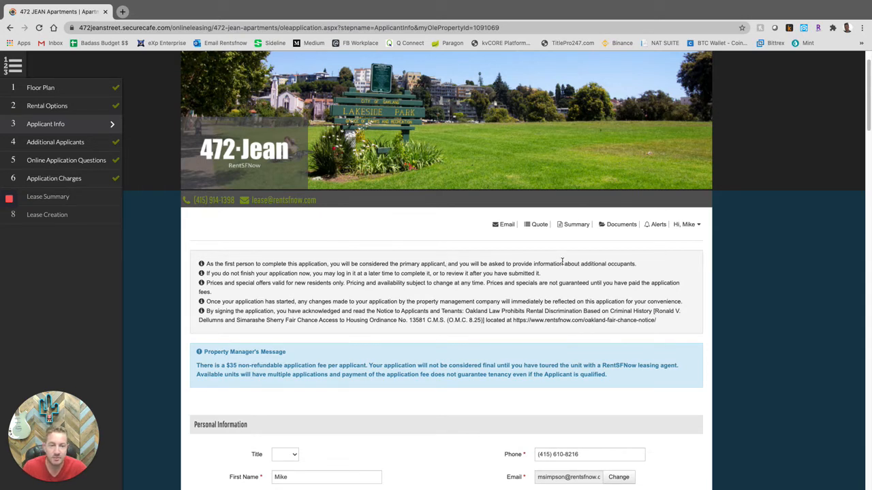
{"action": "scroll", "coordinate": [613, 271], "scroll_direction": "down", "scroll_amount": 1}
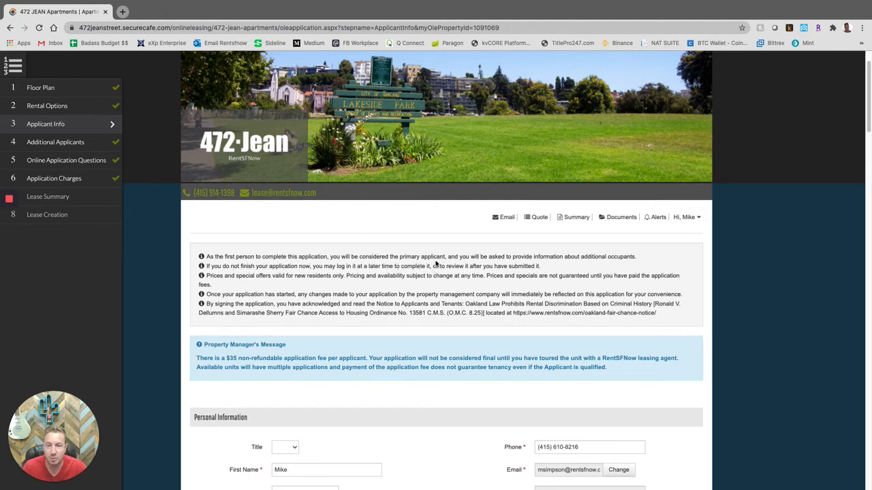
{"action": "scroll", "coordinate": [412, 286], "scroll_direction": "down", "scroll_amount": 2}
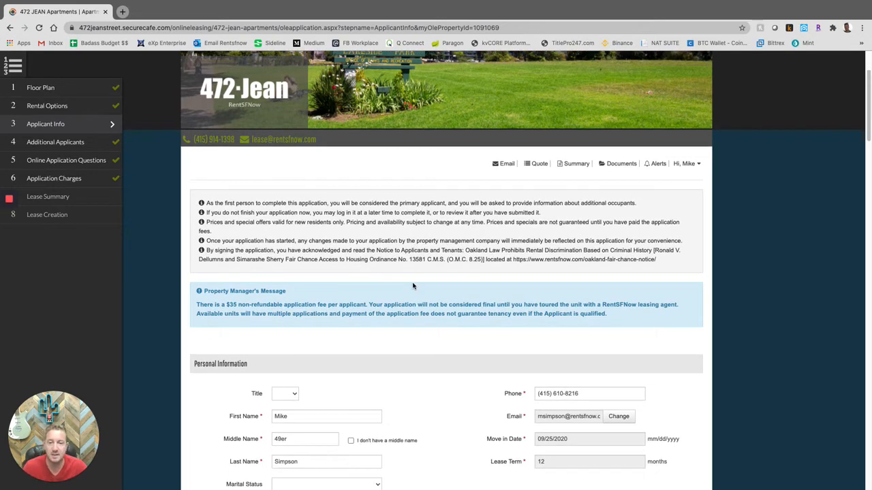
{"action": "scroll", "coordinate": [407, 311], "scroll_direction": "down", "scroll_amount": 4}
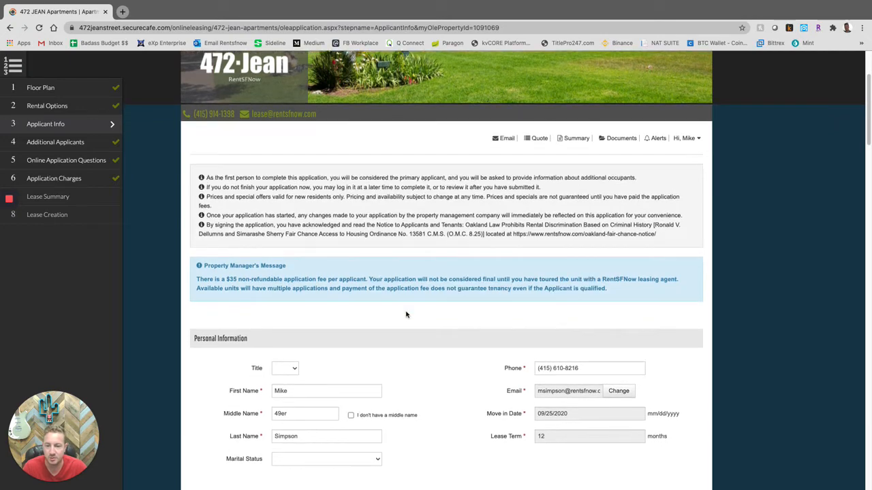
{"action": "scroll", "coordinate": [410, 257], "scroll_direction": "down", "scroll_amount": 1}
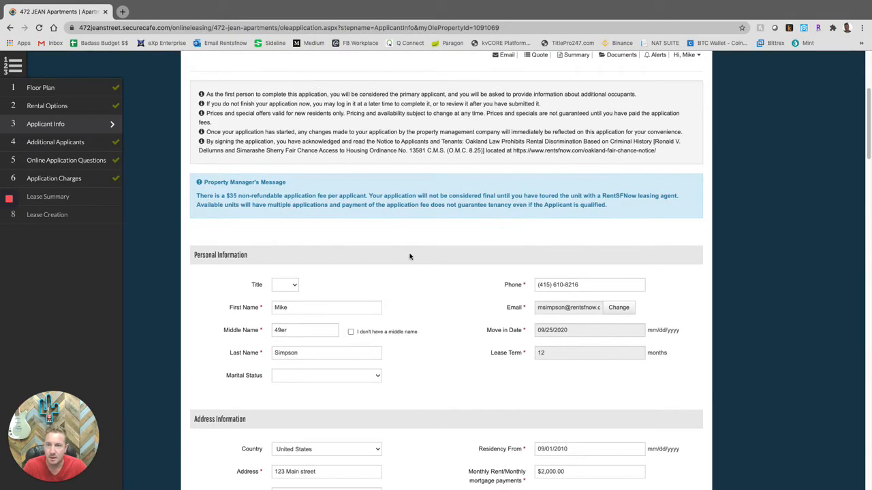
{"action": "scroll", "coordinate": [410, 256], "scroll_direction": "down", "scroll_amount": 3}
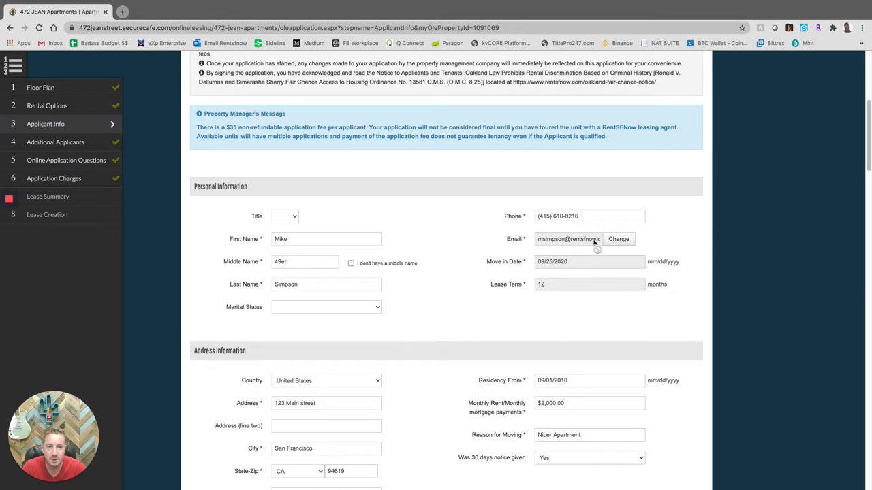
{"action": "scroll", "coordinate": [516, 279], "scroll_direction": "down", "scroll_amount": 1}
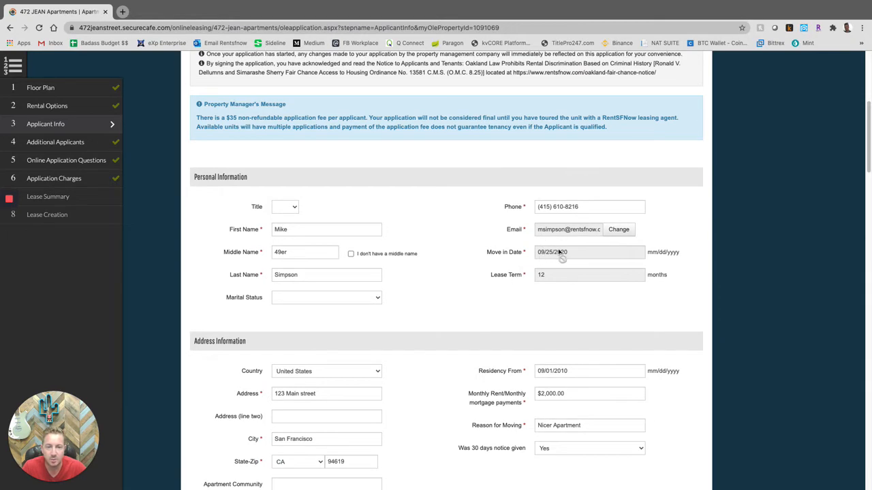
{"action": "scroll", "coordinate": [491, 282], "scroll_direction": "down", "scroll_amount": 4}
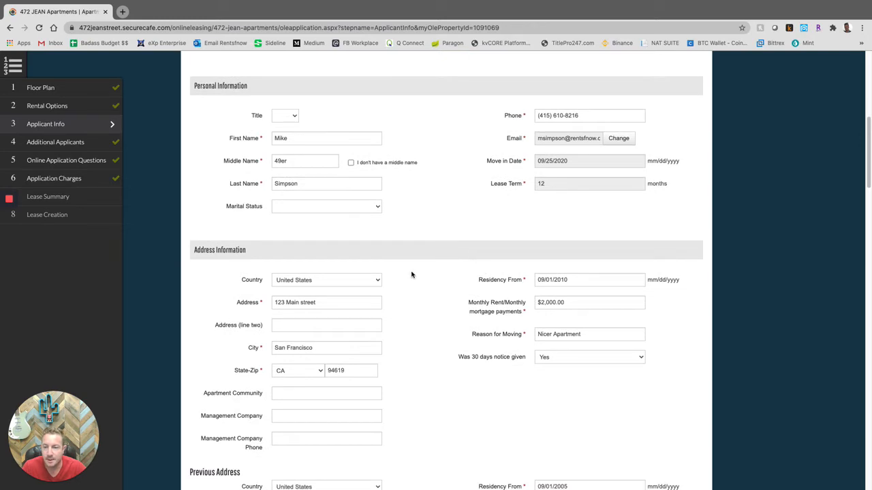
{"action": "scroll", "coordinate": [260, 281], "scroll_direction": "down", "scroll_amount": 2}
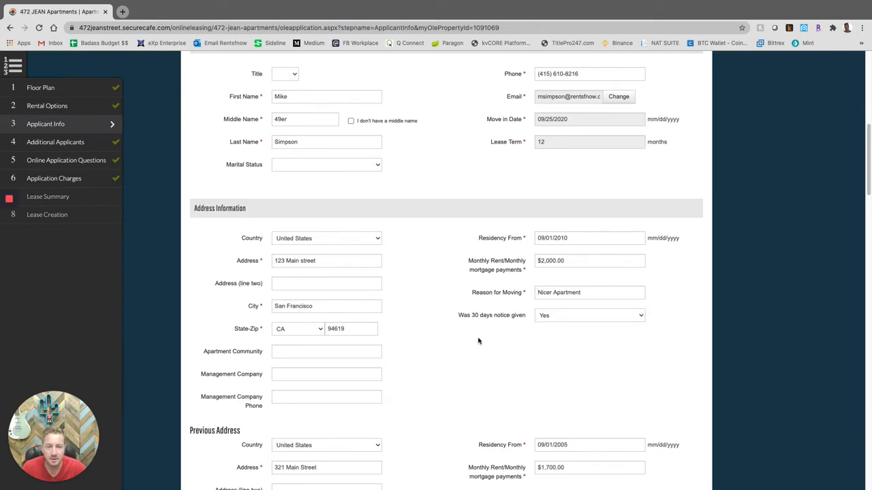
{"action": "scroll", "coordinate": [446, 338], "scroll_direction": "down", "scroll_amount": 4}
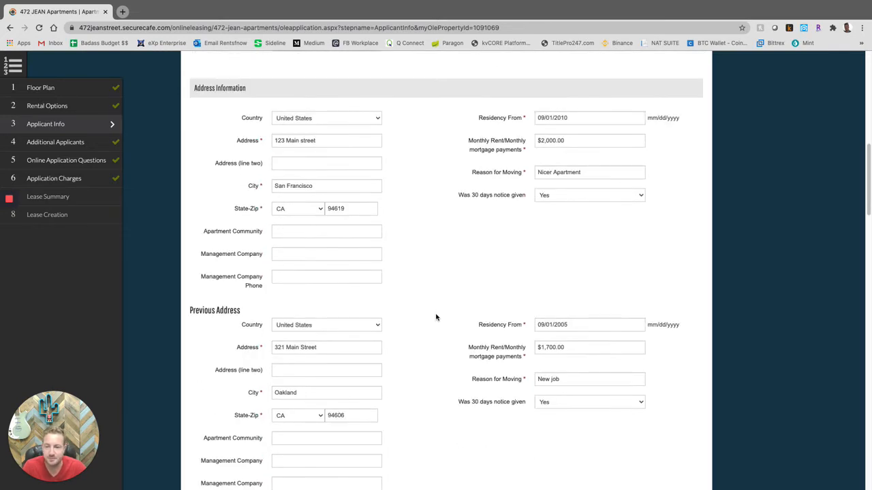
{"action": "scroll", "coordinate": [436, 317], "scroll_direction": "down", "scroll_amount": 2}
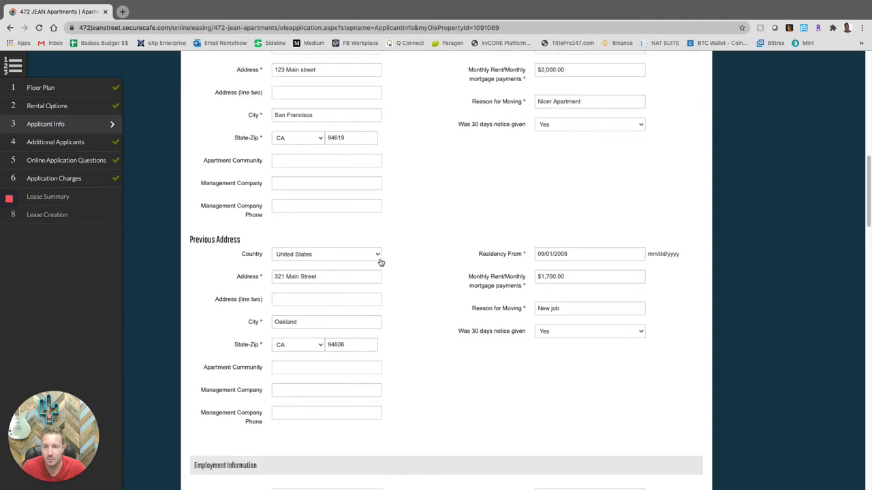
{"action": "scroll", "coordinate": [382, 265], "scroll_direction": "up", "scroll_amount": 3}
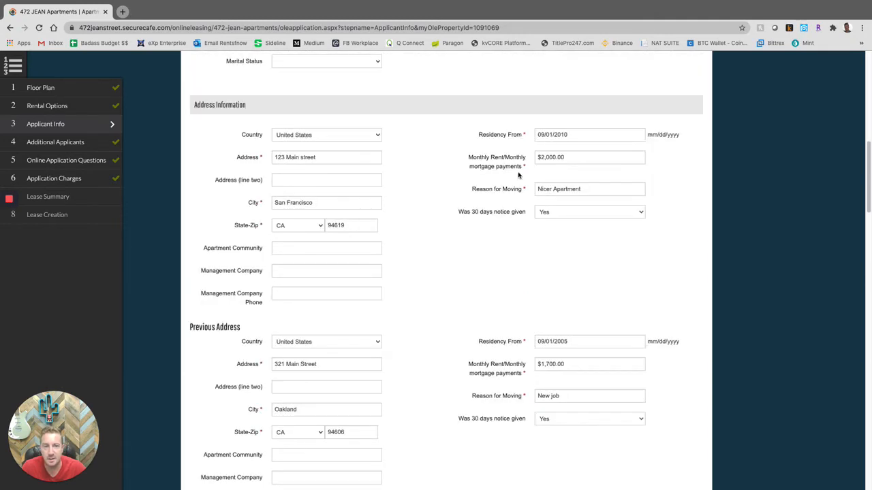
{"action": "scroll", "coordinate": [410, 351], "scroll_direction": "down", "scroll_amount": 2}
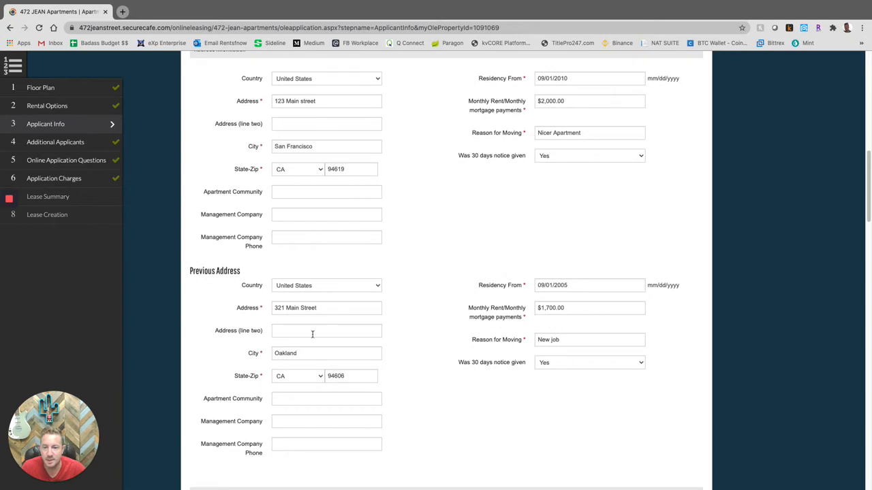
{"action": "scroll", "coordinate": [270, 318], "scroll_direction": "down", "scroll_amount": 1}
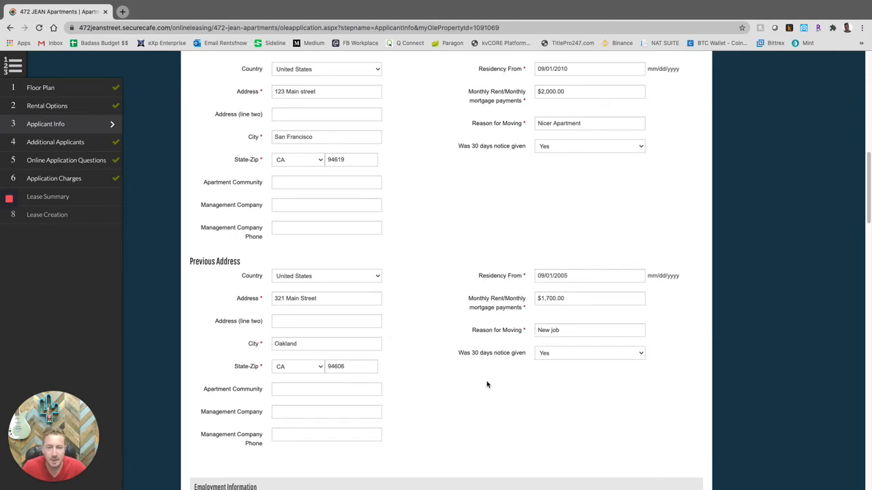
{"action": "scroll", "coordinate": [414, 362], "scroll_direction": "down", "scroll_amount": 1}
{"action": "scroll", "coordinate": [414, 362], "scroll_direction": "down", "scroll_amount": 5}
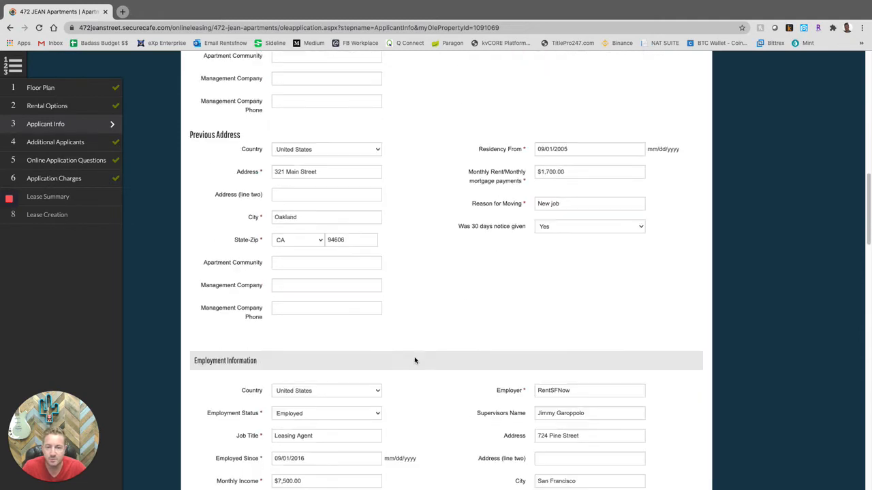
{"action": "scroll", "coordinate": [416, 338], "scroll_direction": "down", "scroll_amount": 2}
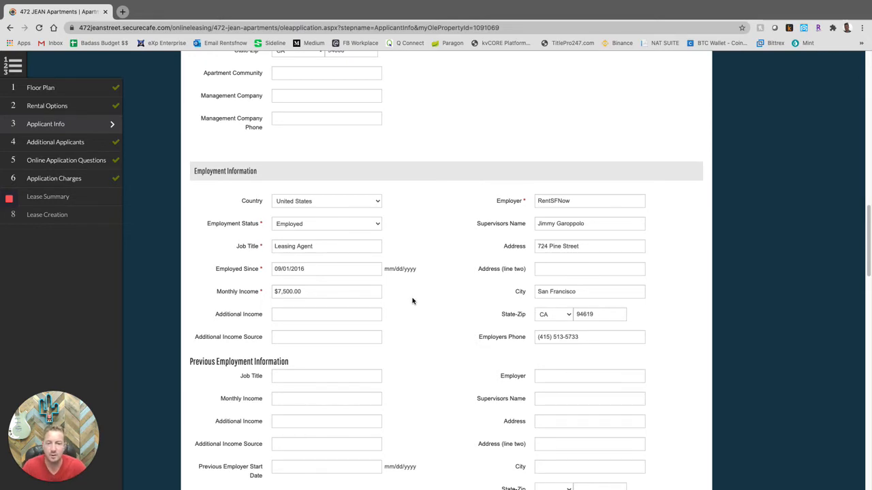
{"action": "scroll", "coordinate": [431, 279], "scroll_direction": "down", "scroll_amount": 1}
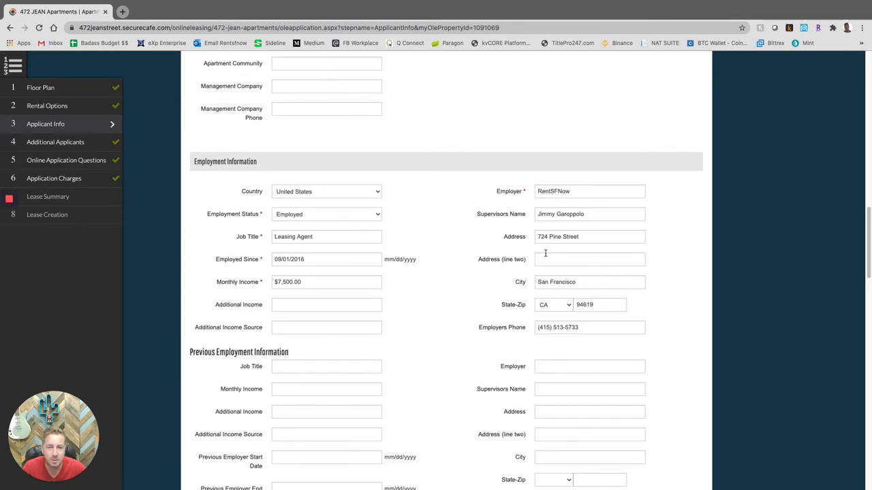
{"action": "scroll", "coordinate": [490, 320], "scroll_direction": "down", "scroll_amount": 1}
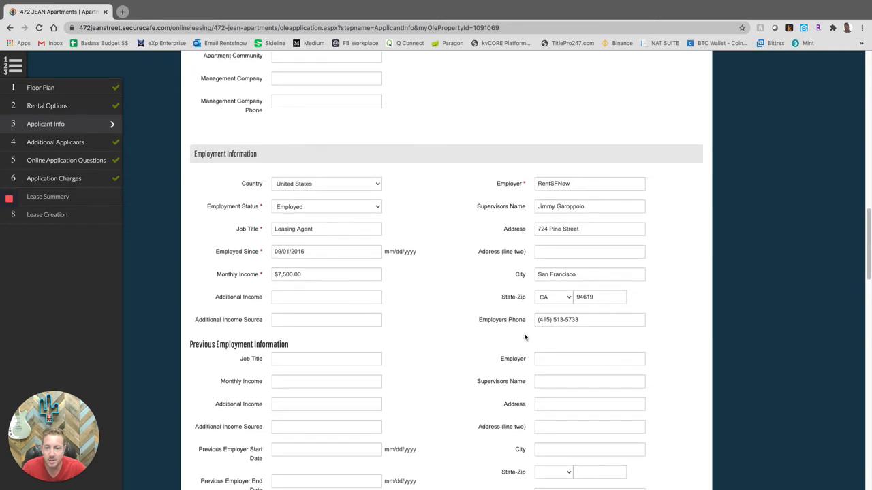
{"action": "scroll", "coordinate": [461, 357], "scroll_direction": "down", "scroll_amount": 5}
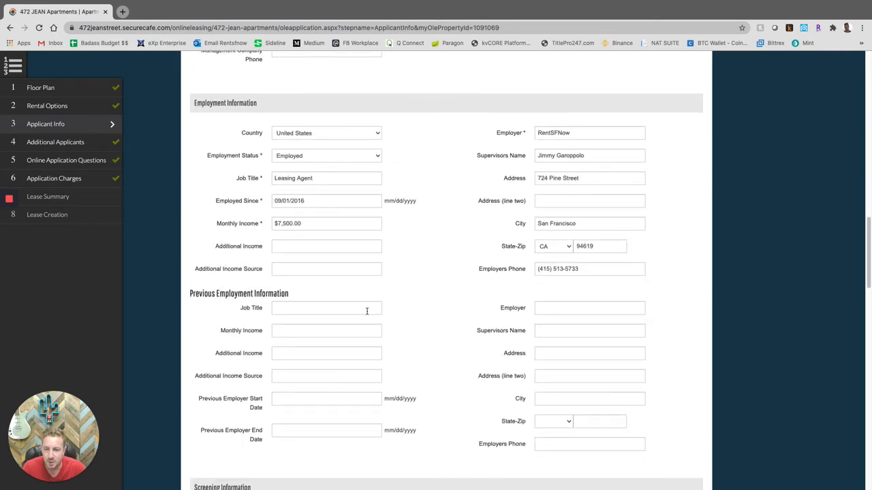
{"action": "scroll", "coordinate": [426, 319], "scroll_direction": "down", "scroll_amount": 6}
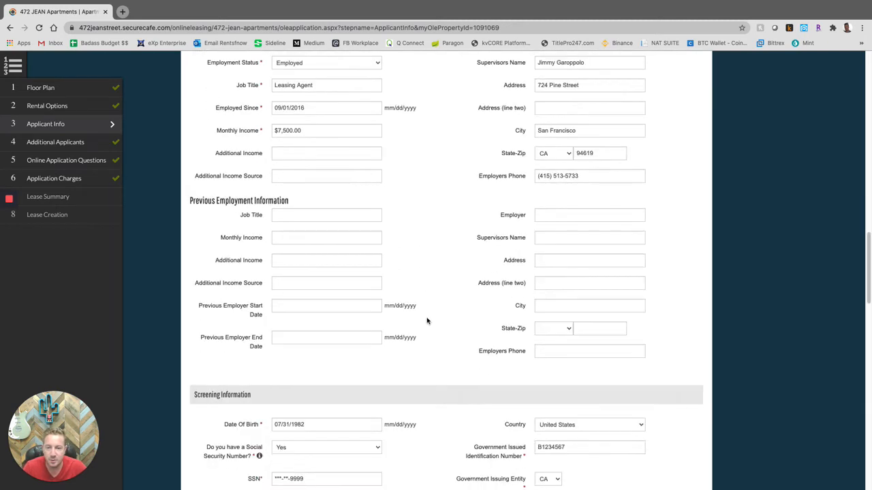
{"action": "scroll", "coordinate": [427, 320], "scroll_direction": "down", "scroll_amount": 10}
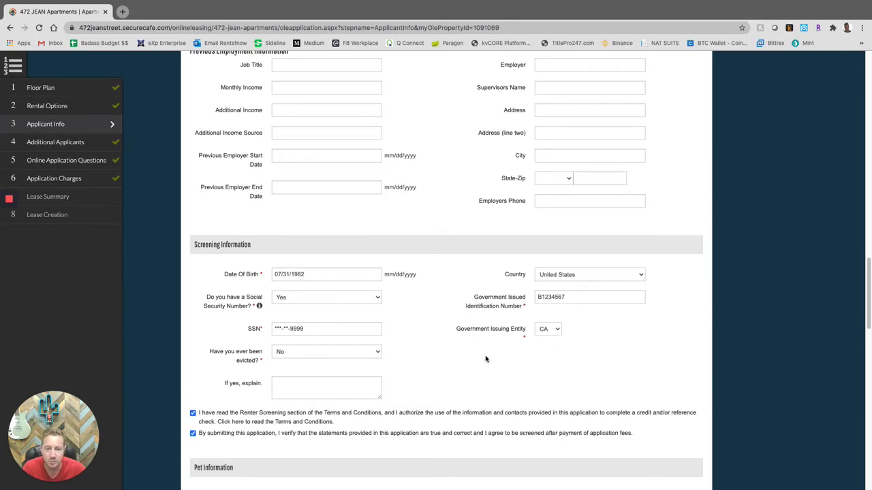
{"action": "scroll", "coordinate": [486, 358], "scroll_direction": "down", "scroll_amount": 5}
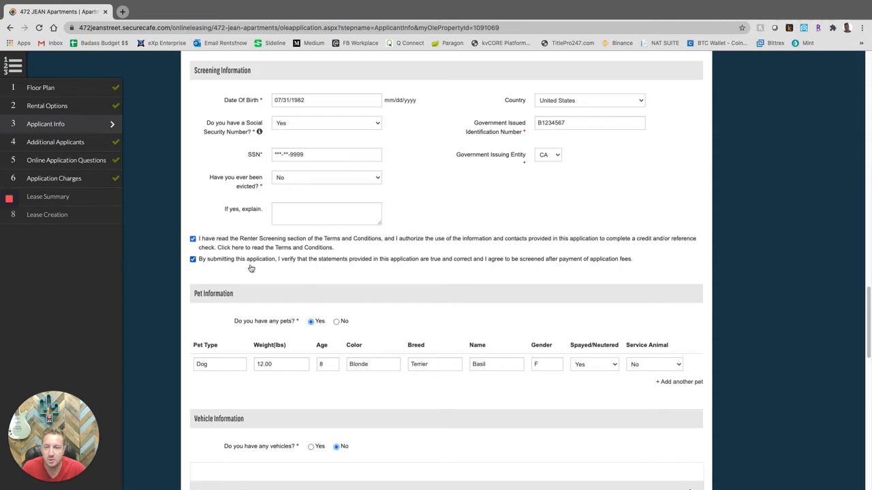
{"action": "scroll", "coordinate": [277, 305], "scroll_direction": "down", "scroll_amount": 2}
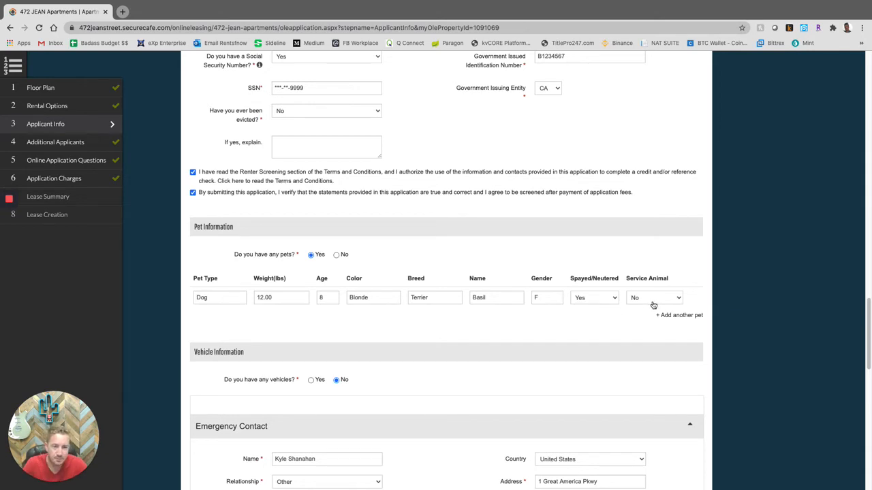
{"action": "scroll", "coordinate": [619, 315], "scroll_direction": "down", "scroll_amount": 1}
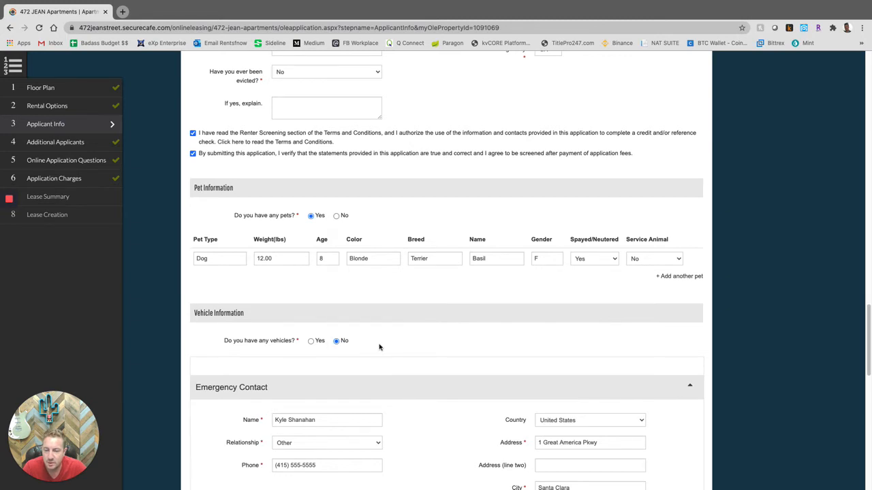
{"action": "scroll", "coordinate": [381, 344], "scroll_direction": "down", "scroll_amount": 1}
{"action": "scroll", "coordinate": [381, 344], "scroll_direction": "down", "scroll_amount": 1}
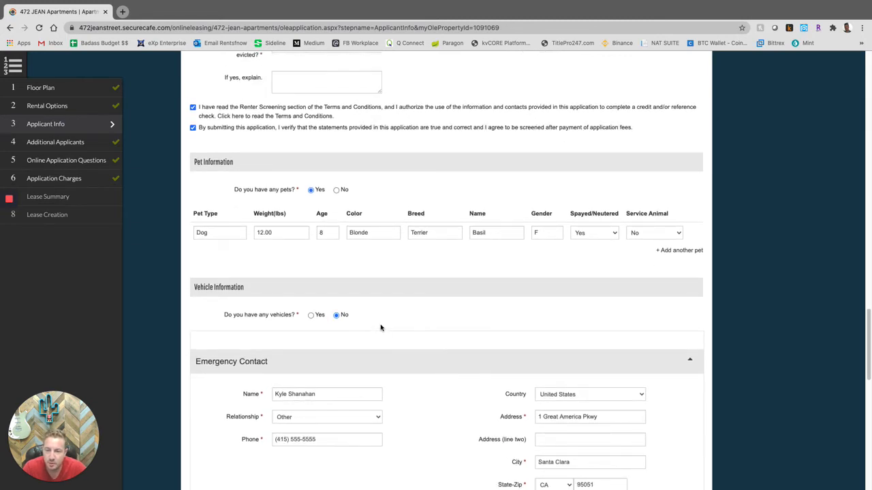
{"action": "scroll", "coordinate": [385, 330], "scroll_direction": "down", "scroll_amount": 1}
{"action": "scroll", "coordinate": [420, 336], "scroll_direction": "down", "scroll_amount": 1}
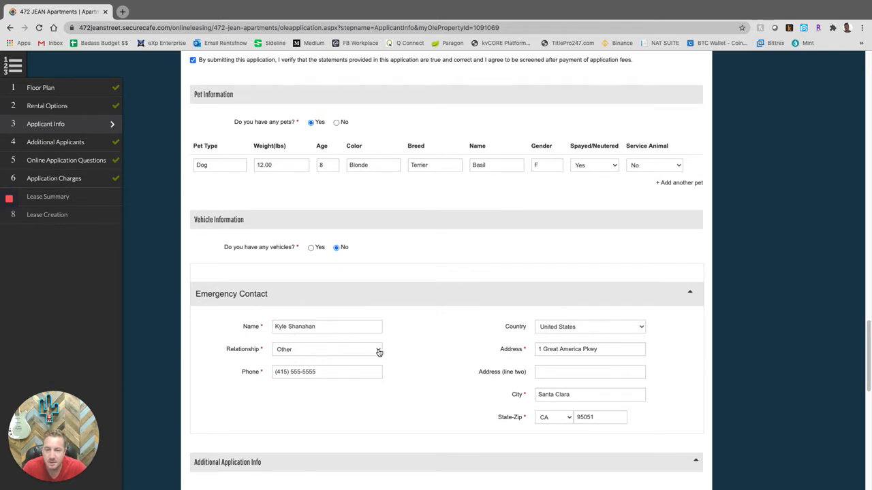
{"action": "scroll", "coordinate": [379, 352], "scroll_direction": "down", "scroll_amount": 1}
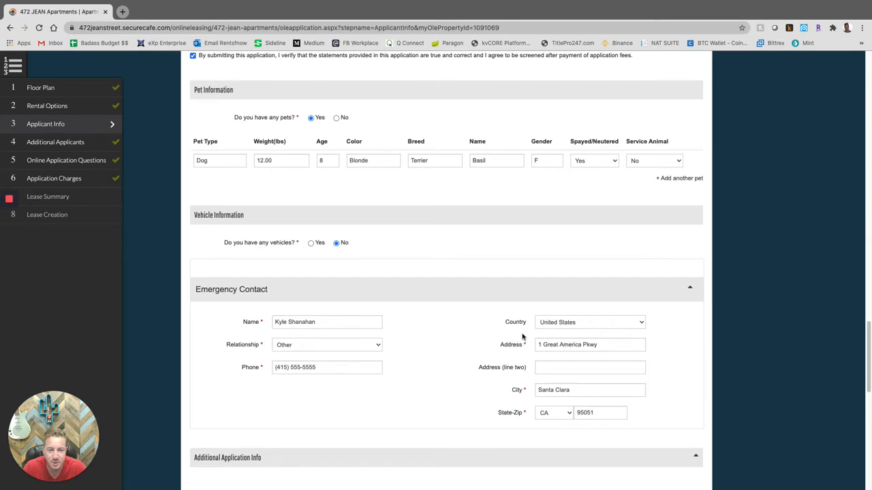
{"action": "scroll", "coordinate": [456, 409], "scroll_direction": "down", "scroll_amount": 1}
{"action": "scroll", "coordinate": [447, 409], "scroll_direction": "down", "scroll_amount": 5}
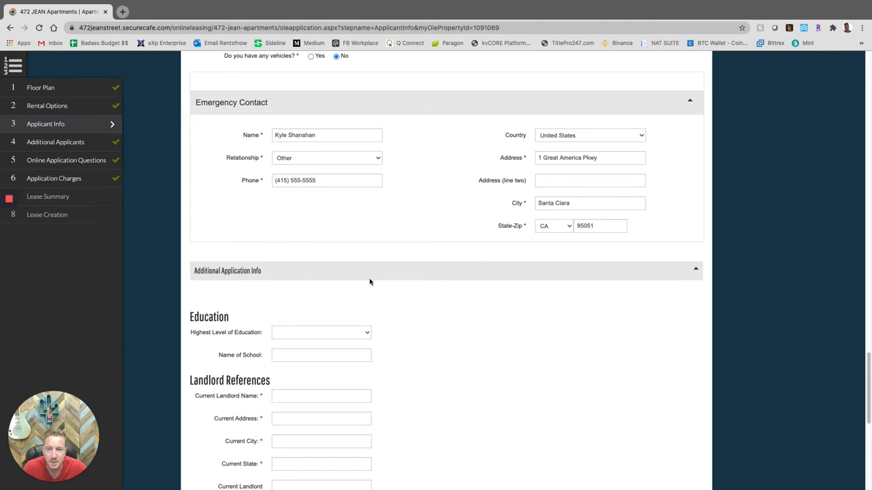
{"action": "scroll", "coordinate": [244, 279], "scroll_direction": "up", "scroll_amount": 1}
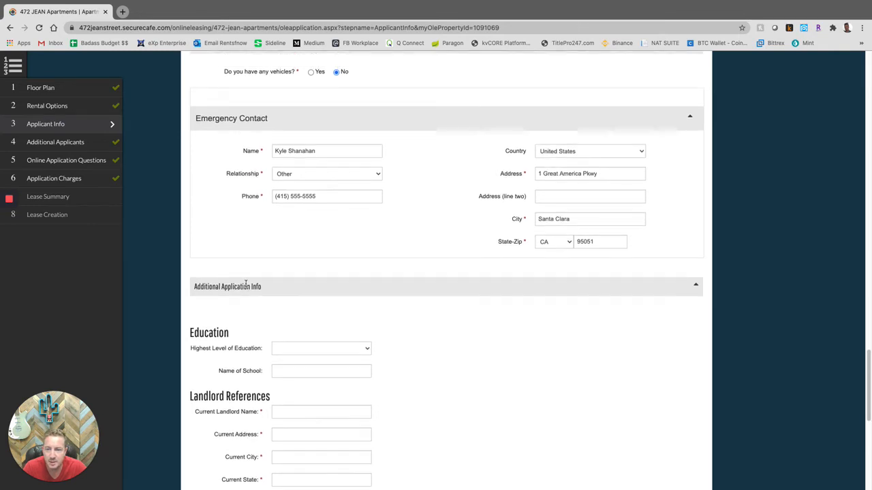
{"action": "scroll", "coordinate": [461, 312], "scroll_direction": "down", "scroll_amount": 4}
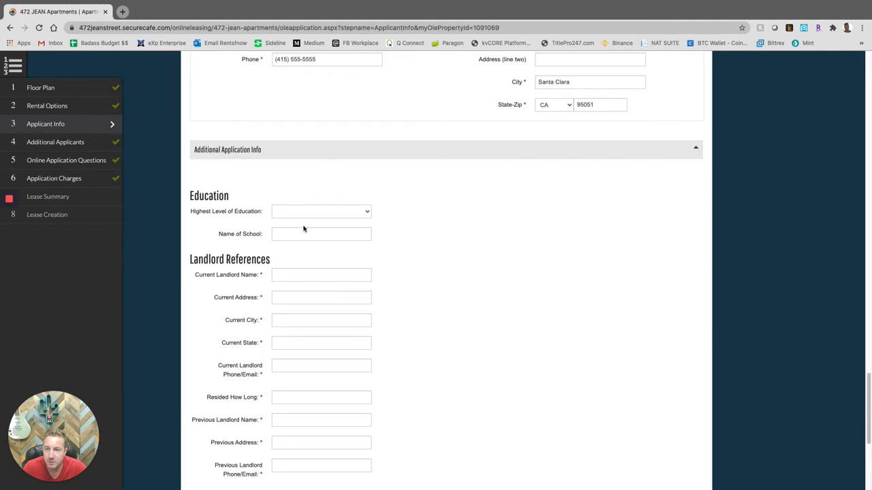
{"action": "scroll", "coordinate": [301, 255], "scroll_direction": "down", "scroll_amount": 1}
- Enter the current landlord's name, street address, city and state
{"action": "left_click", "coordinate": [307, 232]}
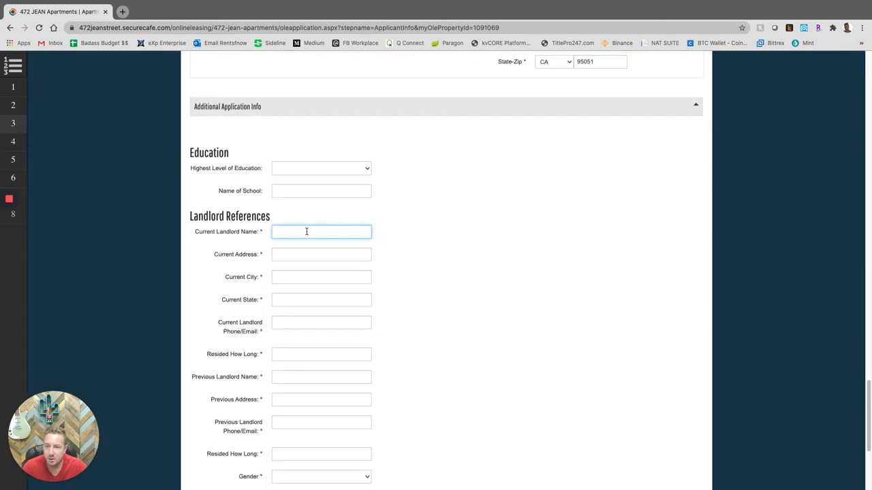
{"action": "type", "text": "Nick Bosa"}
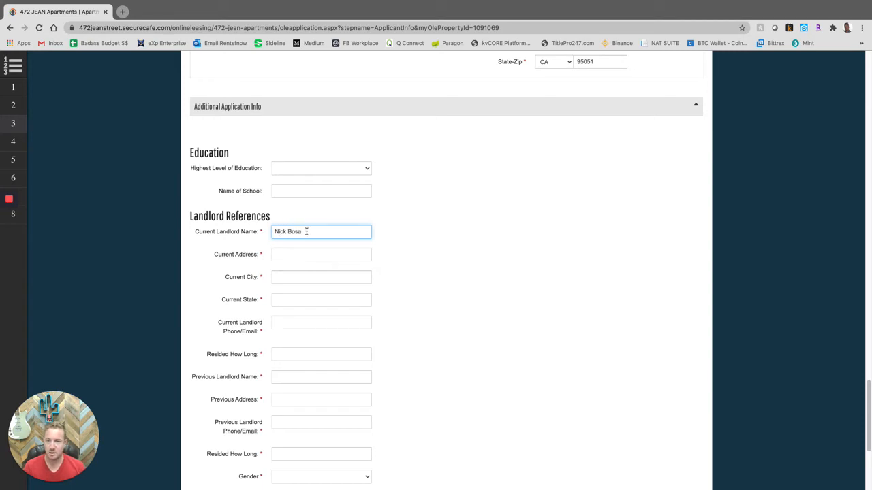
{"action": "left_click", "coordinate": [316, 254]}
{"action": "type", "text": "123 "}
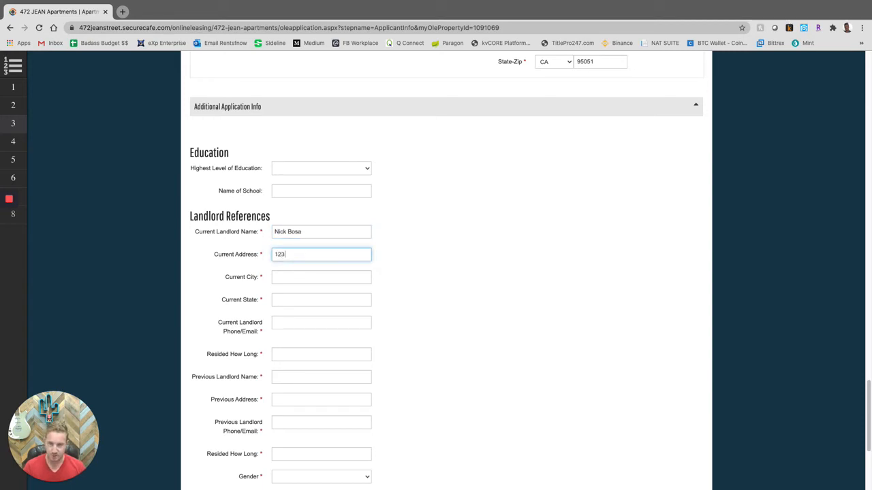
{"action": "type", "text": "Main St"}
{"action": "key", "text": "Tab"}
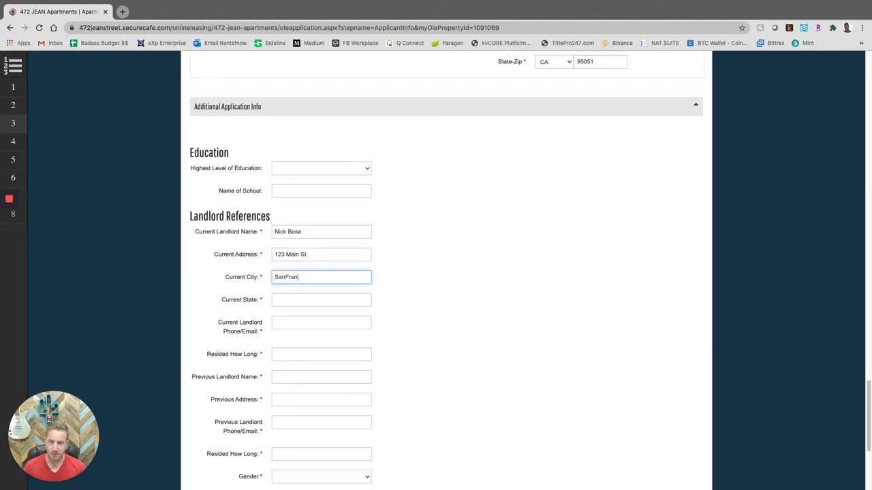
{"action": "type", "text": "San Francisco"}
{"action": "key", "text": "Tab"}
{"action": "type", "text": "CA"}
- Add the current landlord's phone number and 10 for time resided
{"action": "key", "text": "Tab"}
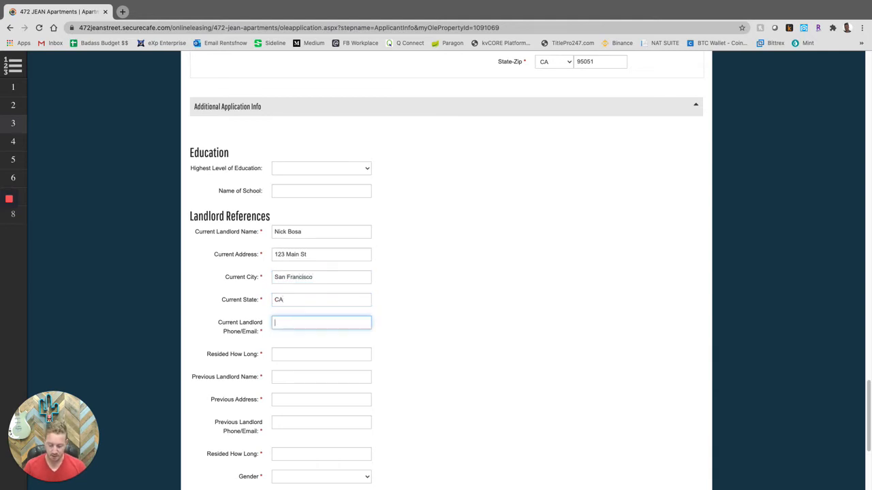
{"action": "type", "text": "41555555"}
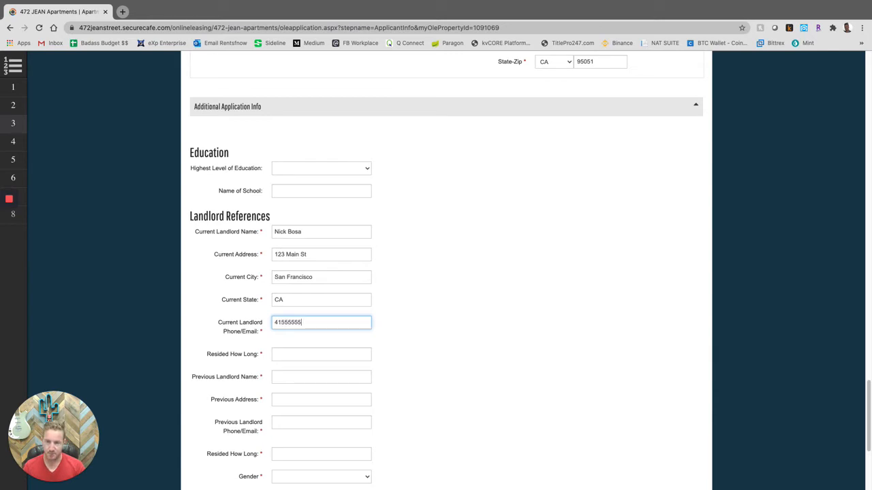
{"action": "type", "text": "55"}
{"action": "key", "text": "Tab"}
{"action": "type", "text": "10"}
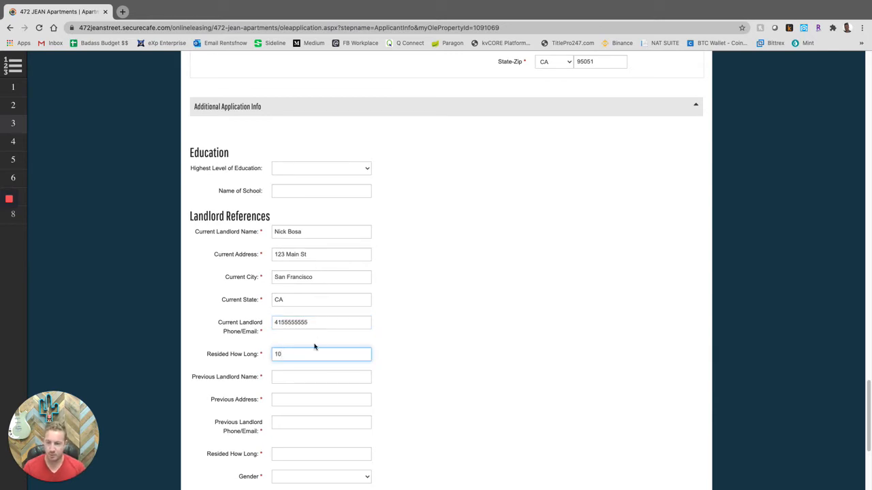
{"action": "left_click", "coordinate": [307, 378]}
{"action": "scroll", "coordinate": [307, 378], "scroll_direction": "down", "scroll_amount": 1}
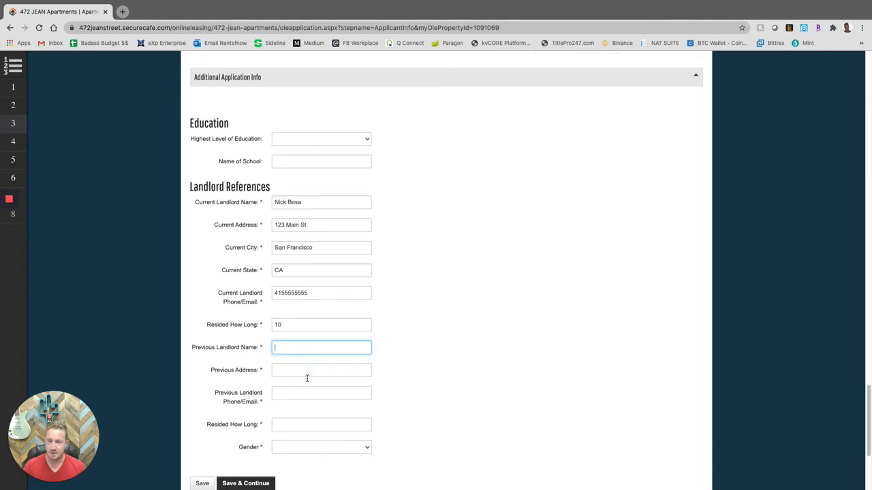
- Enter the previous landlord's name, fixing its spelling, and their street address and city
{"action": "type", "text": "Geroge Kittle"}
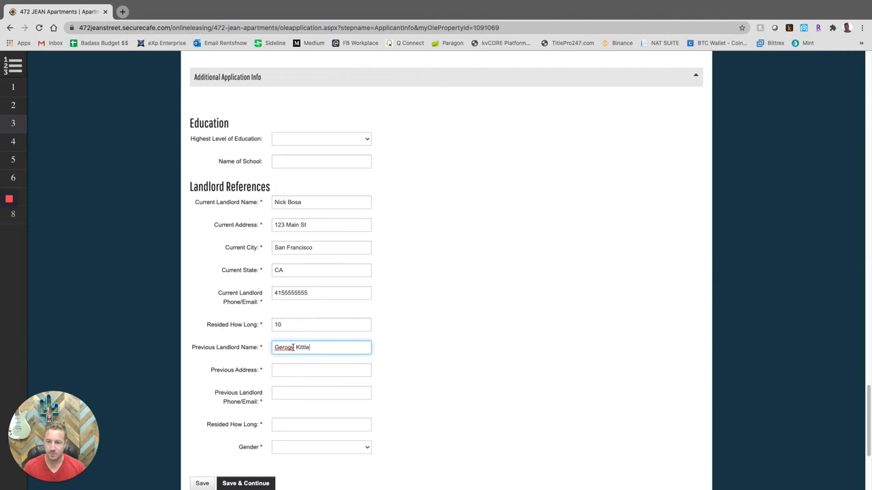
{"action": "right_click", "coordinate": [289, 348]}
{"action": "left_click", "coordinate": [302, 335]}
{"action": "left_click", "coordinate": [287, 369]}
{"action": "type", "text": "321 Mains"}
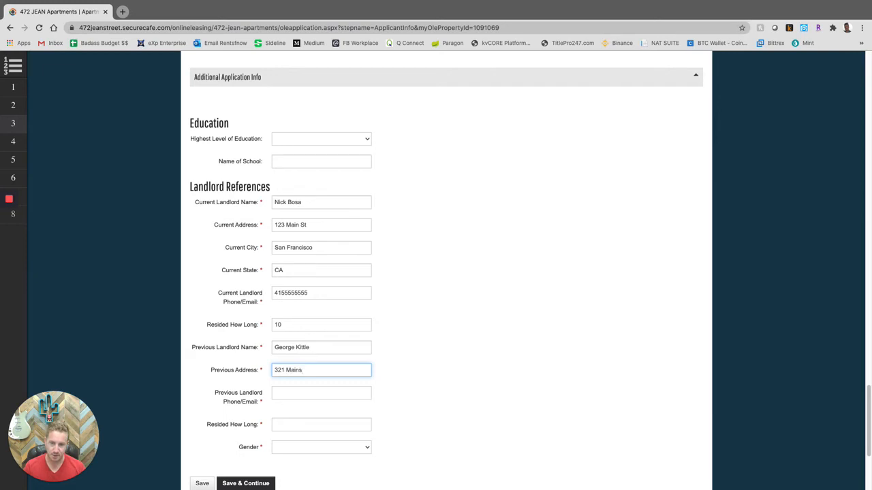
{"action": "key", "text": "BackSpace"}
{"action": "type", "text": "Street,"}
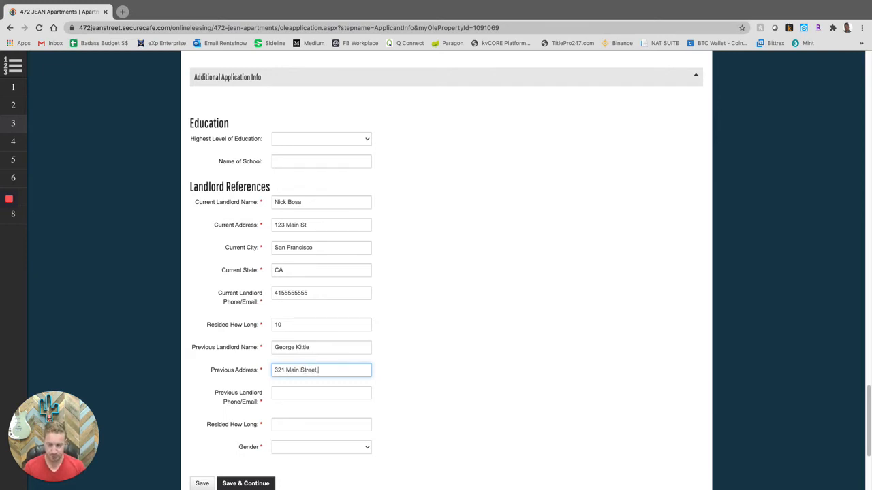
{"action": "type", "text": " Oakland"}
- Add the previous landlord's phone, '5 year' residence length and Male gender, then save
{"action": "left_click", "coordinate": [287, 395]}
{"action": "type", "text": "4155555555"}
{"action": "key", "text": "Tab"}
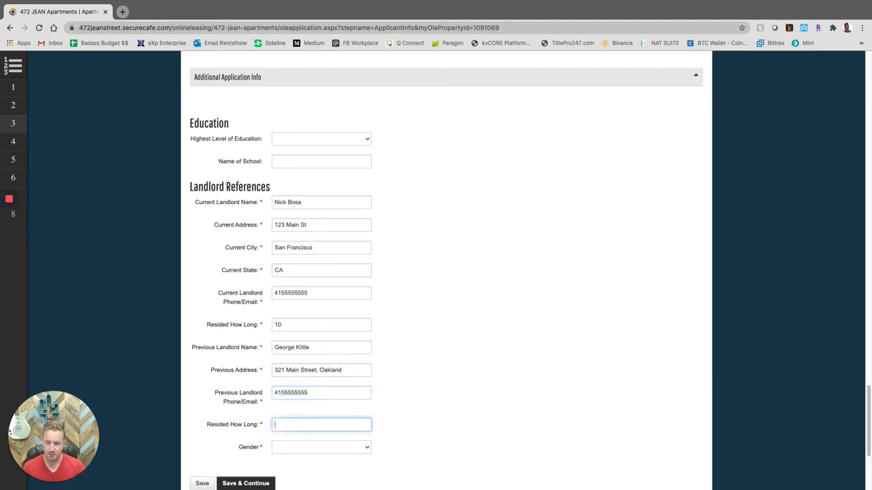
{"action": "type", "text": "5 years"}
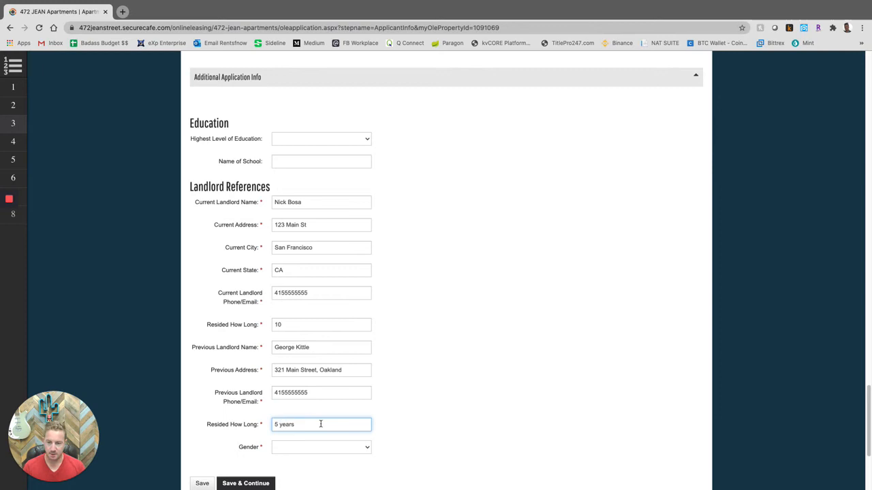
{"action": "left_click", "coordinate": [350, 448]}
{"action": "left_click", "coordinate": [339, 458]}
{"action": "scroll", "coordinate": [408, 440], "scroll_direction": "down", "scroll_amount": 2}
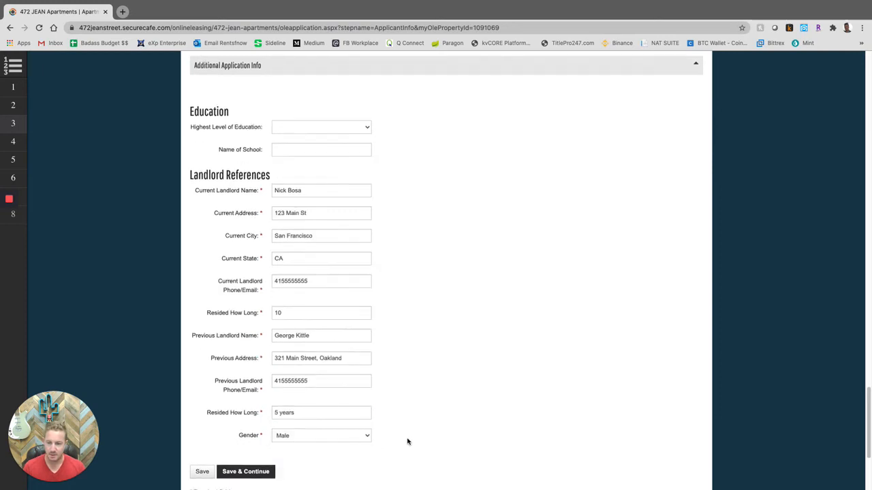
{"action": "scroll", "coordinate": [411, 407], "scroll_direction": "down", "scroll_amount": 1}
{"action": "left_click", "coordinate": [253, 418]}
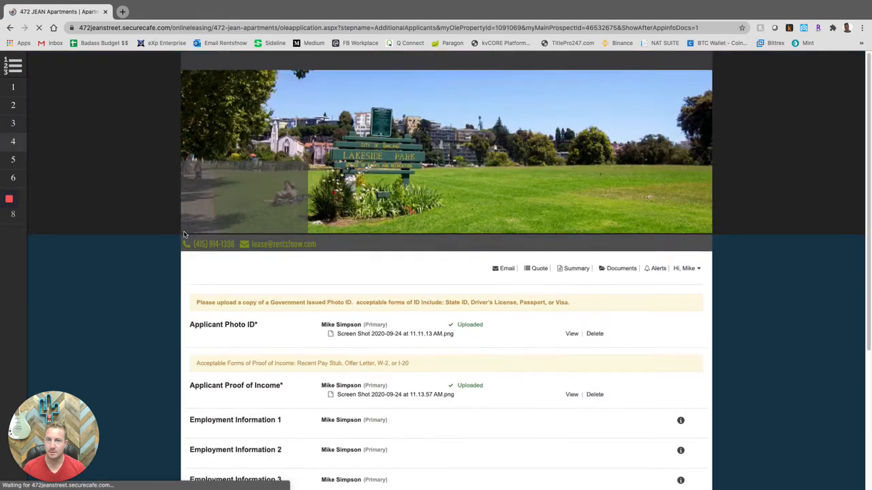
- Scroll through the documents page to review the uploaded photo ID and proof of income
{"action": "mouse_move", "coordinate": [102, 160]}
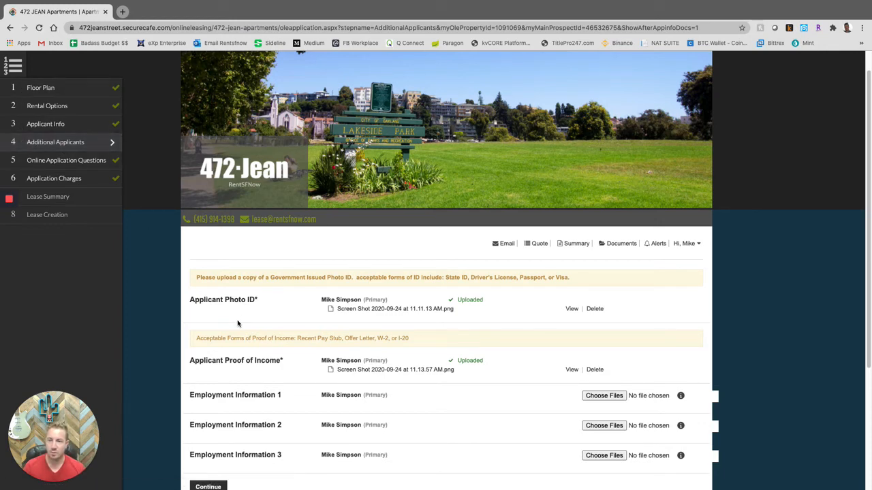
{"action": "scroll", "coordinate": [238, 319], "scroll_direction": "down", "scroll_amount": 1}
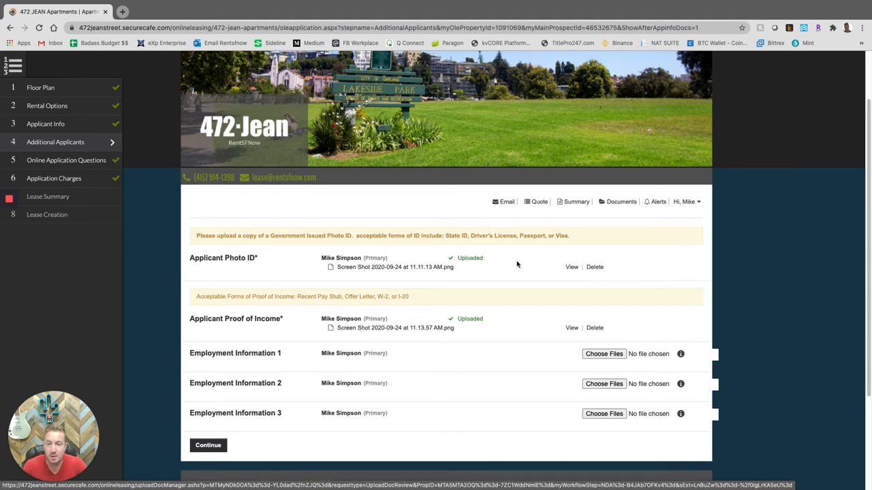
{"action": "scroll", "coordinate": [517, 265], "scroll_direction": "down", "scroll_amount": 1}
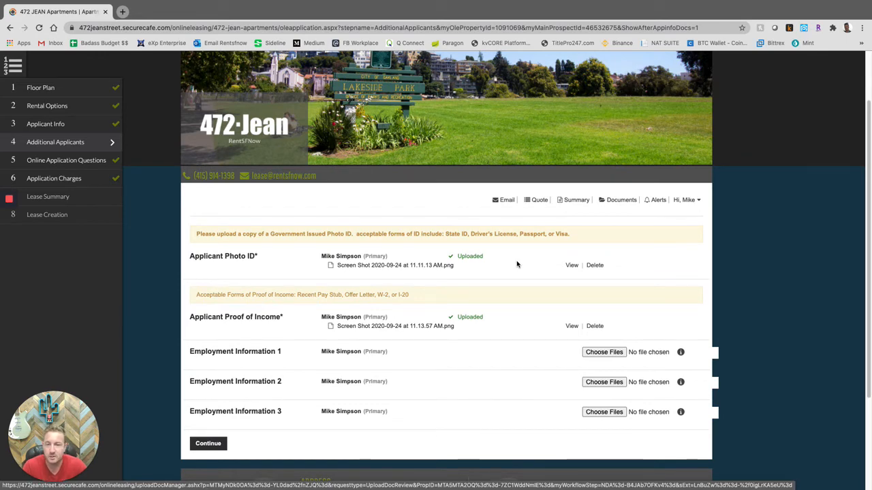
{"action": "scroll", "coordinate": [518, 266], "scroll_direction": "down", "scroll_amount": 2}
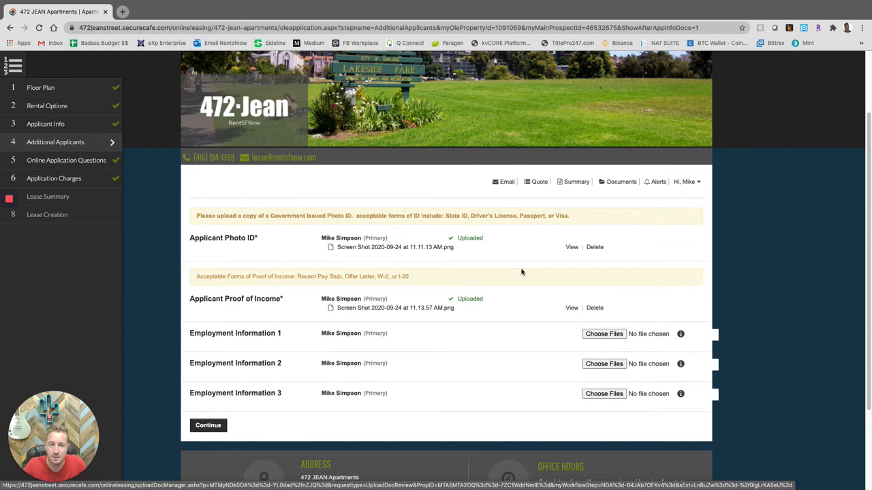
{"action": "scroll", "coordinate": [521, 274], "scroll_direction": "down", "scroll_amount": 1}
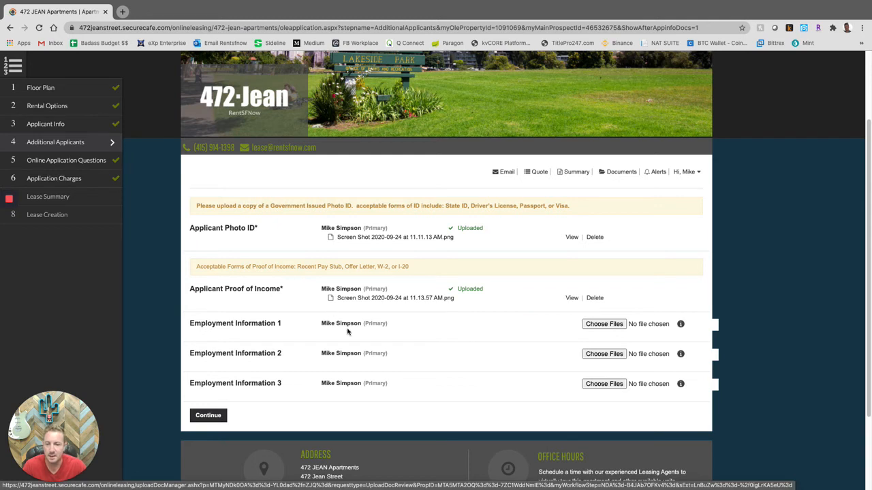
{"action": "scroll", "coordinate": [420, 328], "scroll_direction": "down", "scroll_amount": 1}
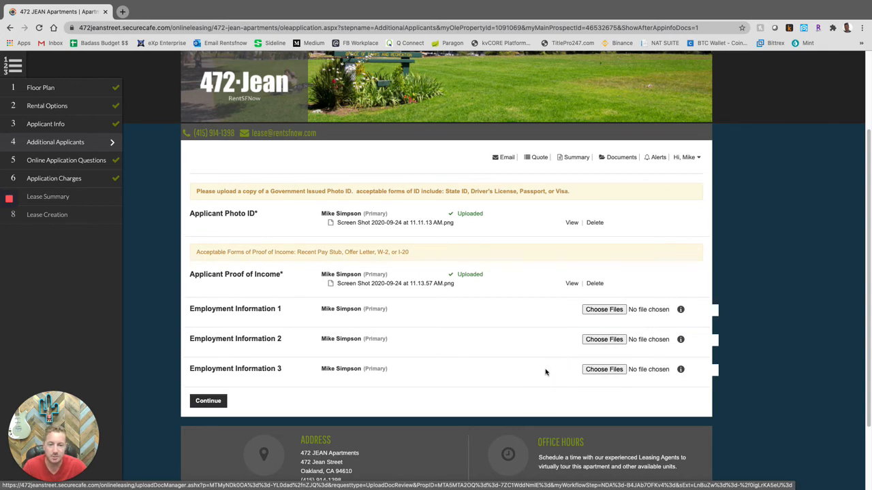
{"action": "scroll", "coordinate": [545, 372], "scroll_direction": "down", "scroll_amount": 2}
- Add the roommate's first and last name, 18 or Older Yes, Relationship Roommate, and save
{"action": "left_click", "coordinate": [213, 374]}
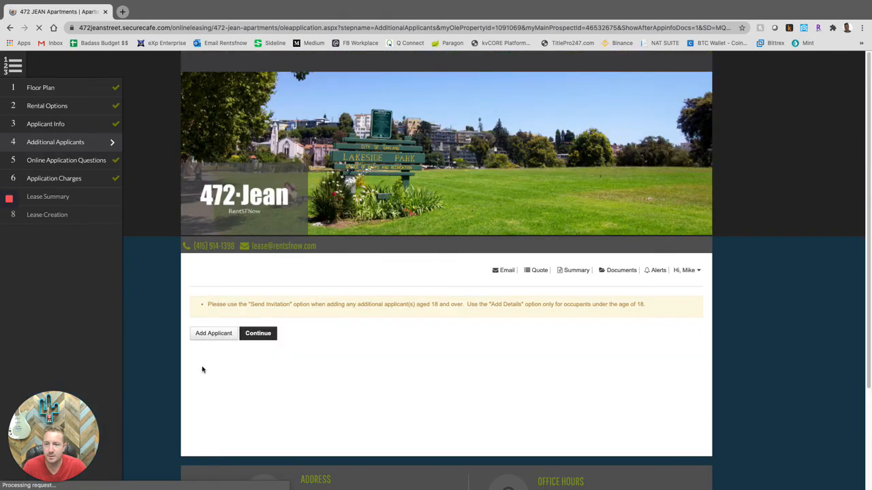
{"action": "left_click", "coordinate": [218, 318]}
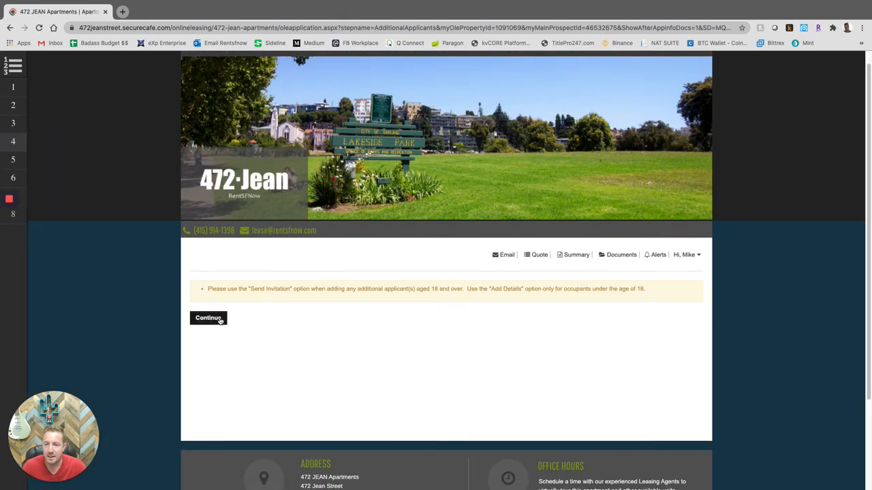
{"action": "scroll", "coordinate": [242, 351], "scroll_direction": "down", "scroll_amount": 1}
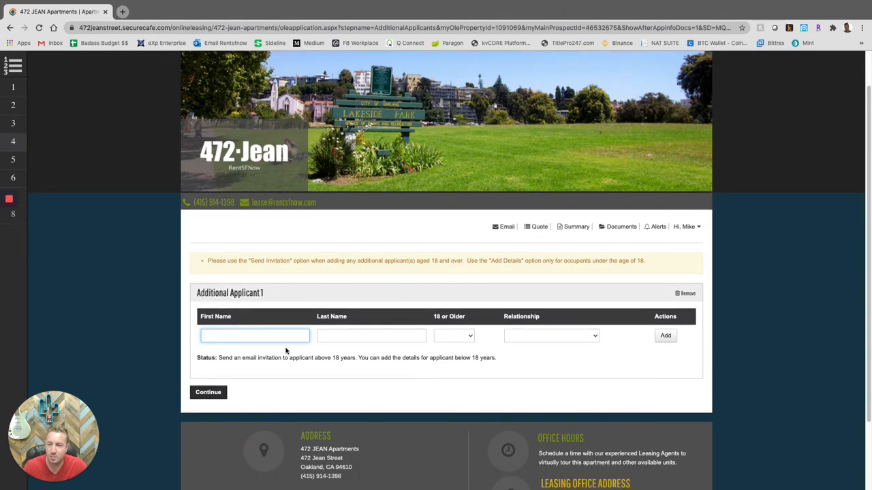
{"action": "type", "text": "Jane"}
{"action": "key", "text": "Tab"}
{"action": "type", "text": "Doe"}
{"action": "key", "text": "Tab"}
{"action": "left_click", "coordinate": [471, 338]}
{"action": "left_click", "coordinate": [459, 353]}
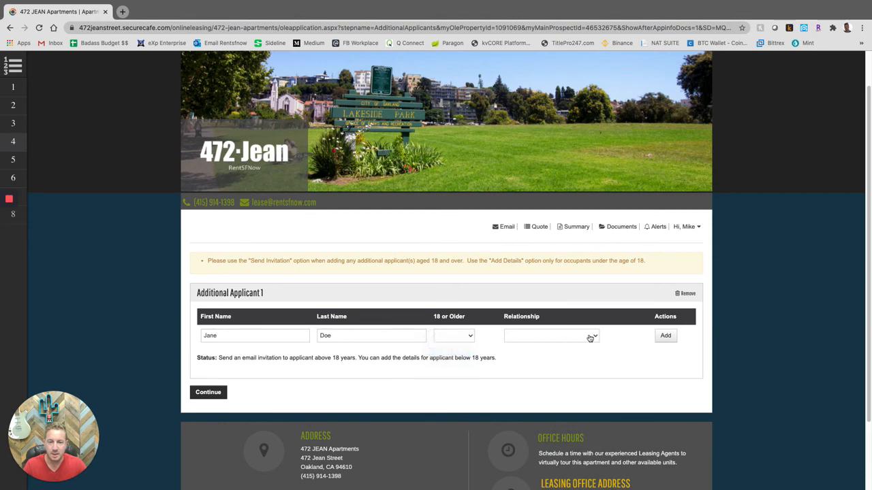
{"action": "left_click", "coordinate": [548, 335]}
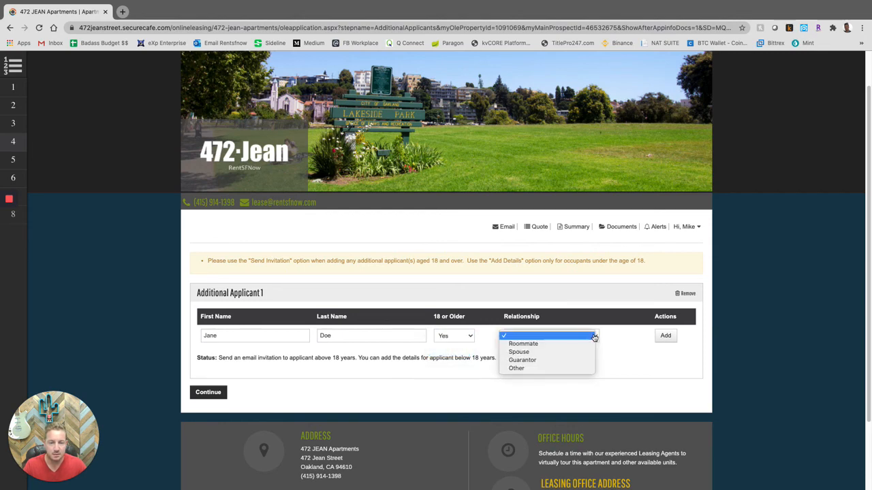
{"action": "left_click", "coordinate": [534, 345]}
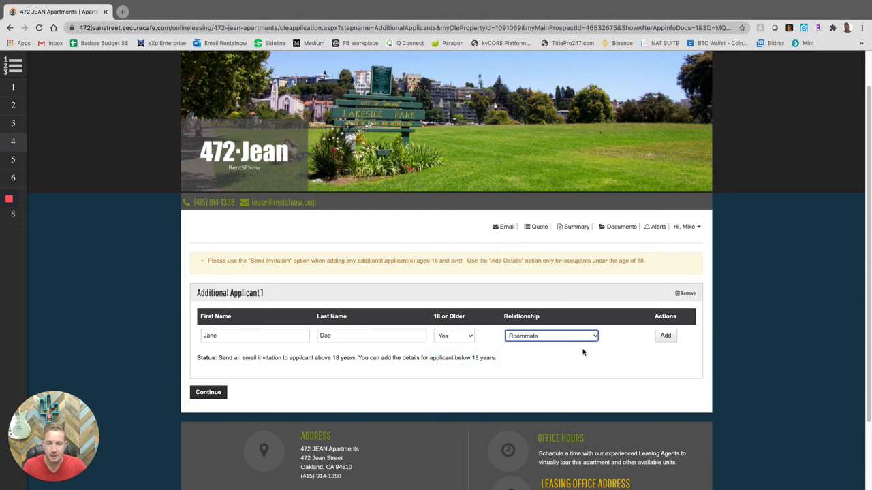
{"action": "left_click", "coordinate": [668, 336]}
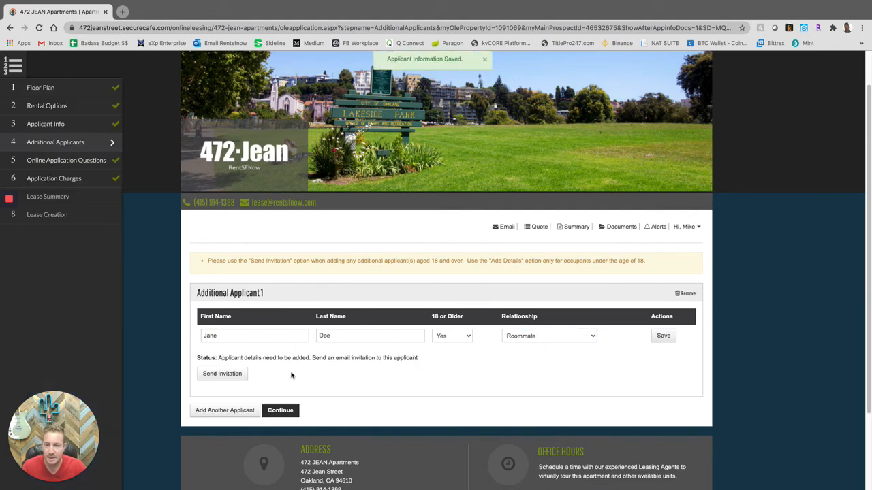
- Enter the roommate's e-mail address in the invitation form
{"action": "left_click", "coordinate": [218, 373]}
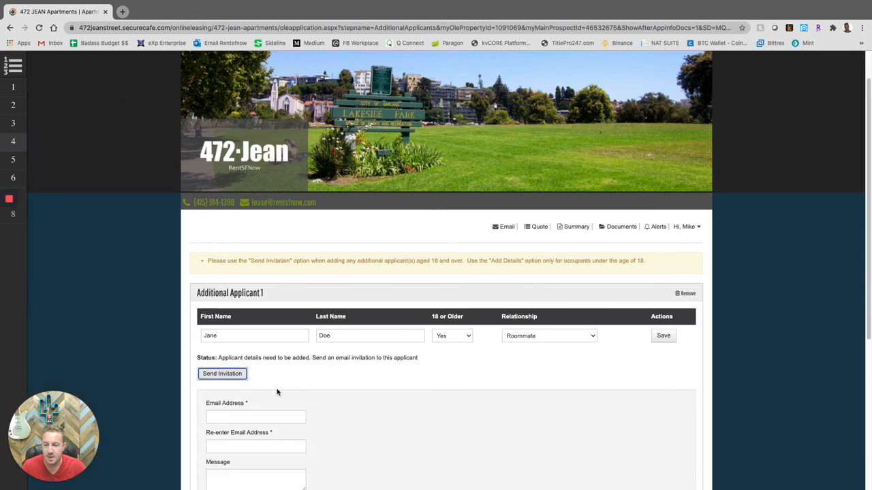
{"action": "scroll", "coordinate": [261, 381], "scroll_direction": "down", "scroll_amount": 2}
{"action": "left_click", "coordinate": [260, 416]}
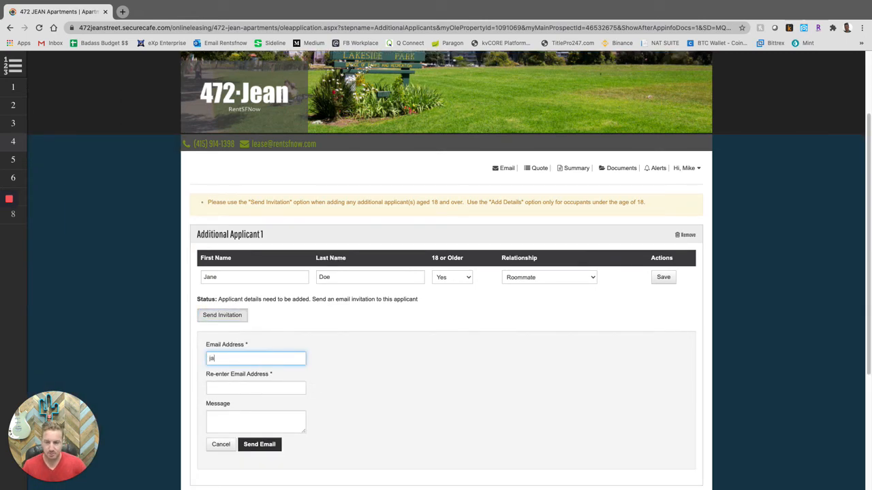
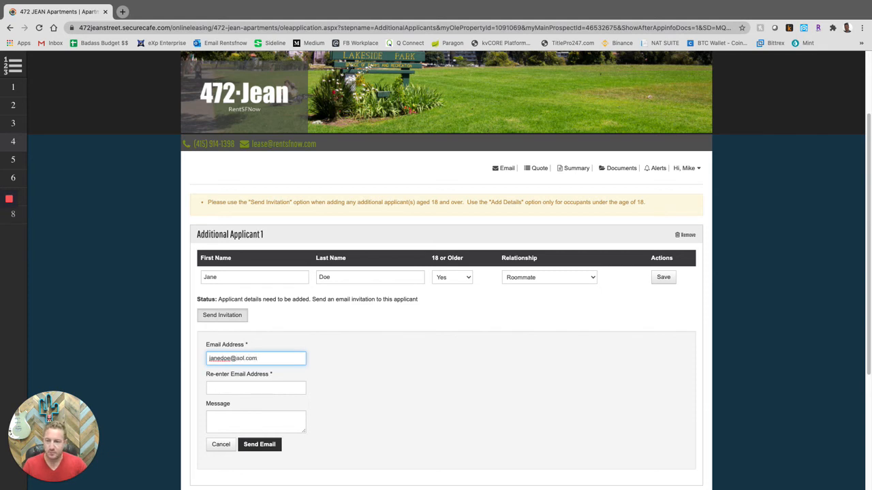
{"action": "triple_click", "coordinate": [259, 358]}
{"action": "left_click", "coordinate": [260, 359]}
{"action": "left_click_drag", "start_coordinate": [261, 359], "coordinate": [208, 358]}
- Re-enter the e-mail, write 'please fill out the application', and cancel without sending
{"action": "left_click", "coordinate": [251, 389]}
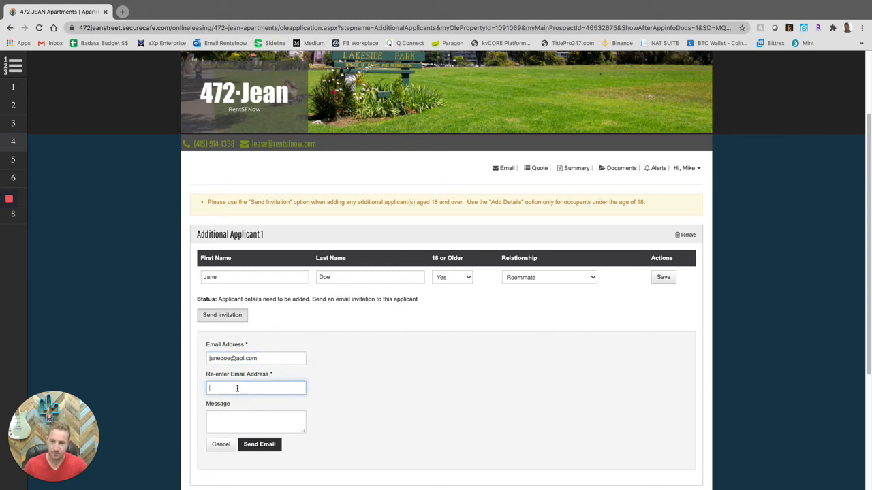
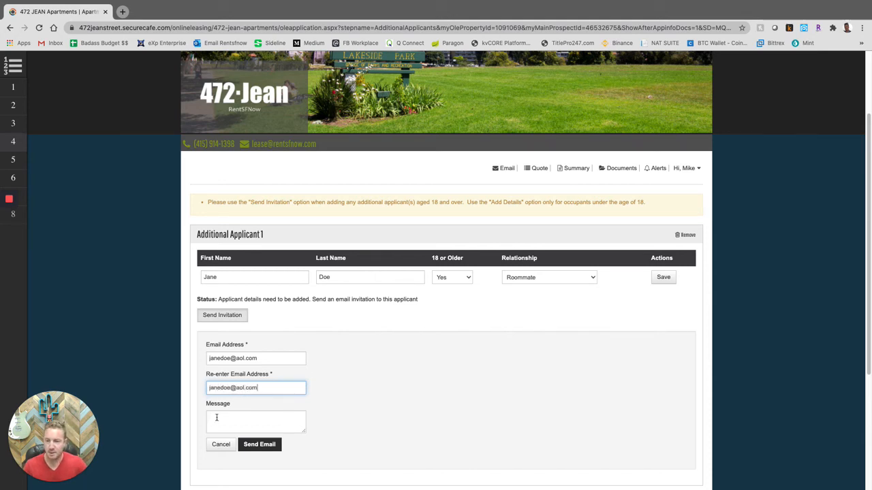
{"action": "left_click", "coordinate": [216, 417]}
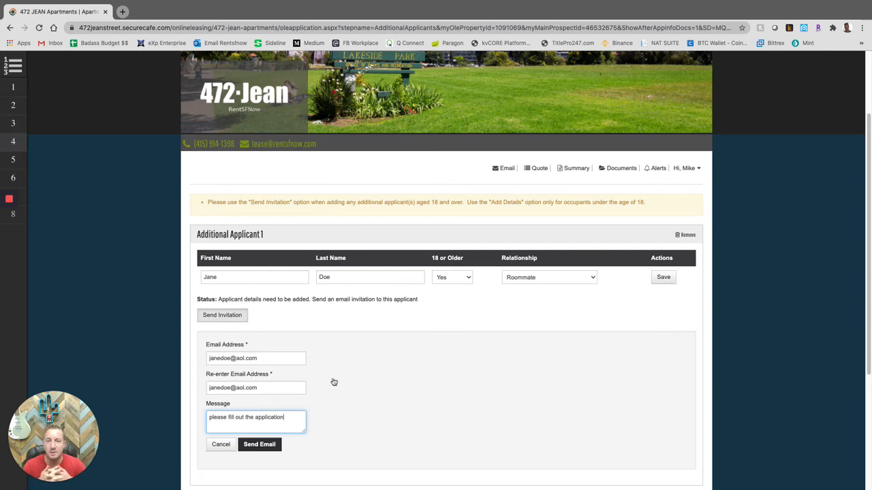
{"action": "scroll", "coordinate": [333, 382], "scroll_direction": "down", "scroll_amount": 2}
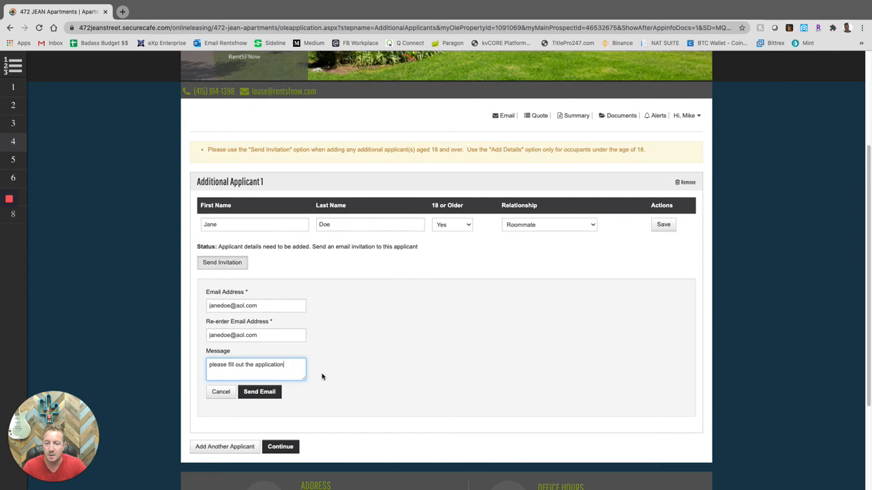
{"action": "left_click", "coordinate": [216, 394]}
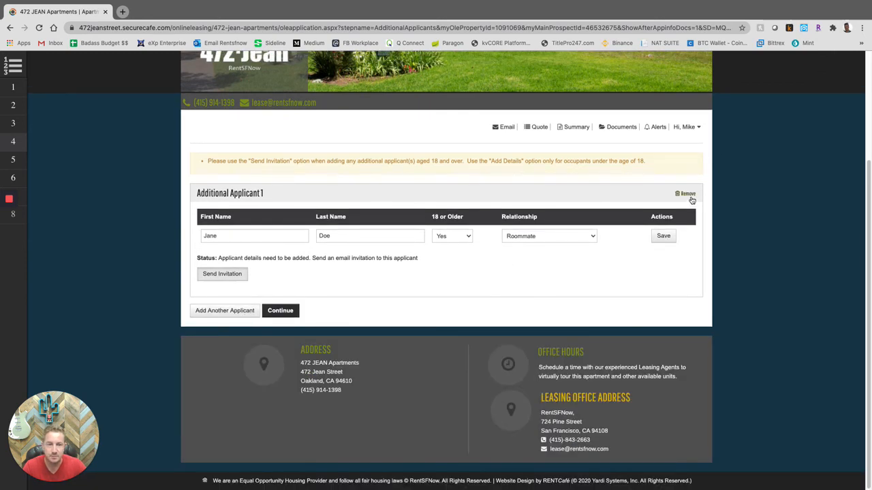
- Remove Additional Applicant 1, confirm with OK, and proceed to Online Application Questions
{"action": "left_click", "coordinate": [688, 195]}
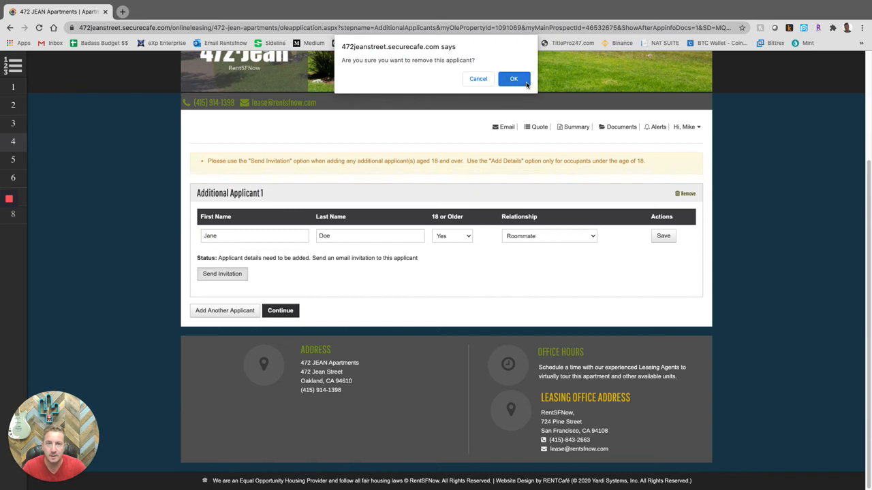
{"action": "left_click", "coordinate": [515, 80]}
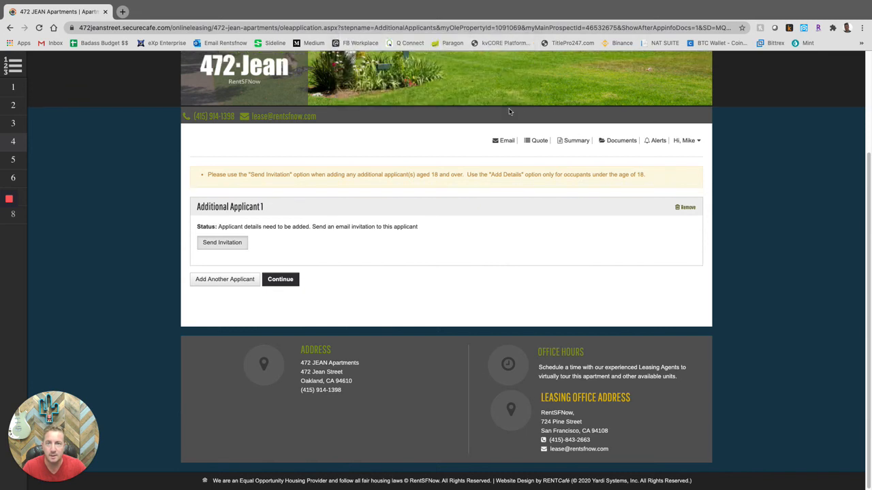
{"action": "left_click", "coordinate": [284, 284]}
{"action": "left_click", "coordinate": [261, 207]}
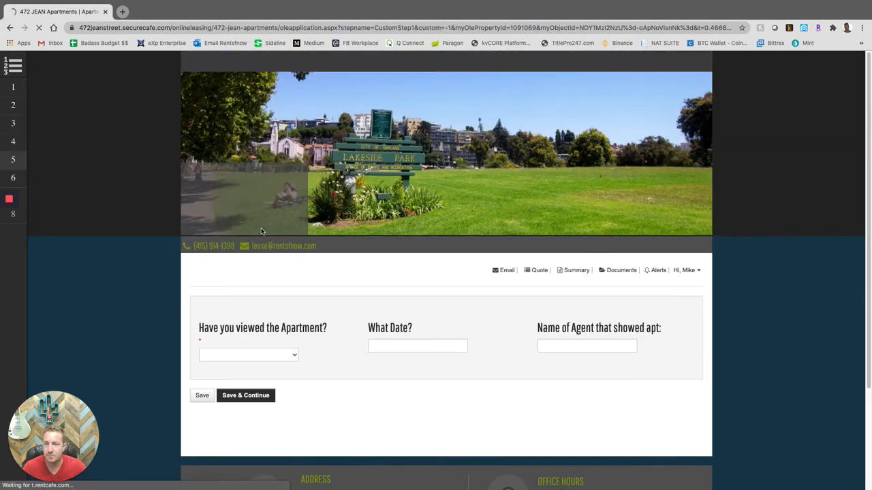
- Answer Yes to viewing, date 9/23/2020, choose the suggested showing agent, and save
{"action": "scroll", "coordinate": [252, 292], "scroll_direction": "down", "scroll_amount": 1}
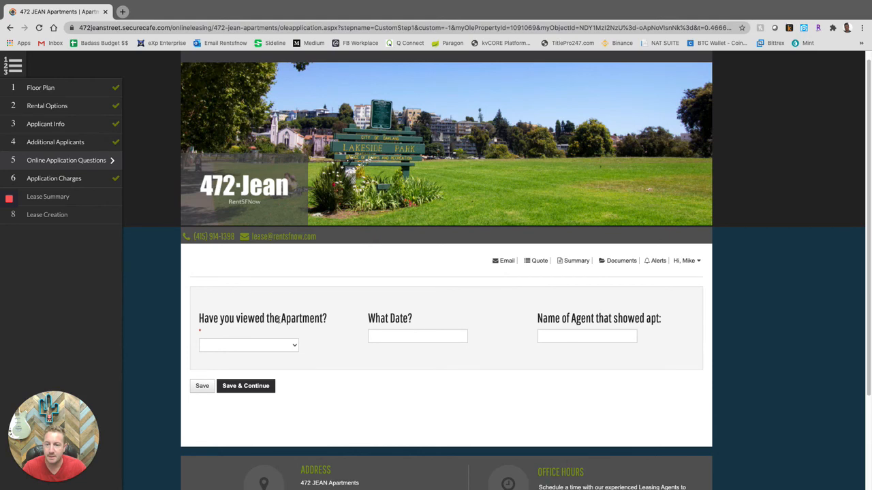
{"action": "left_click", "coordinate": [295, 347]}
{"action": "left_click", "coordinate": [282, 354]}
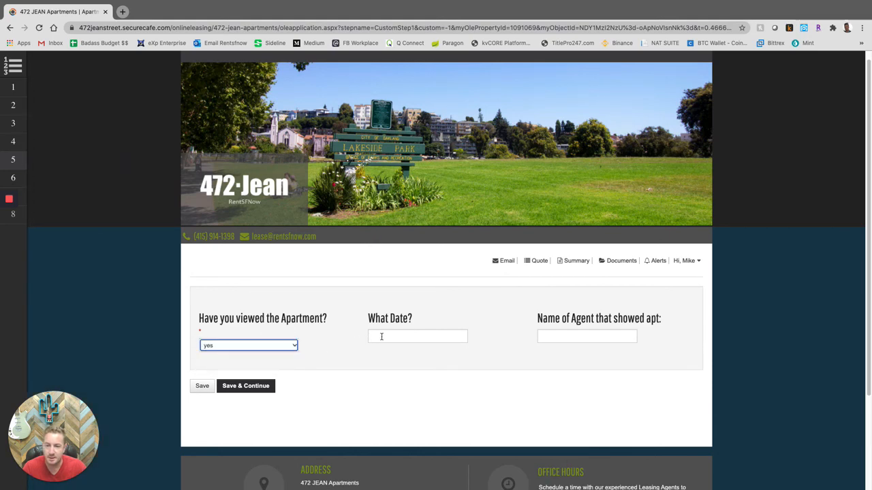
{"action": "left_click", "coordinate": [382, 336]}
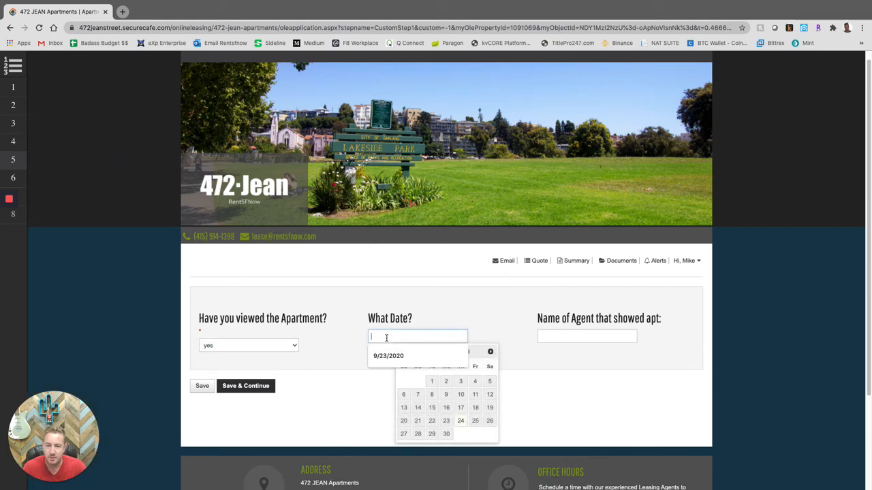
{"action": "left_click", "coordinate": [447, 422]}
{"action": "left_click", "coordinate": [578, 337]}
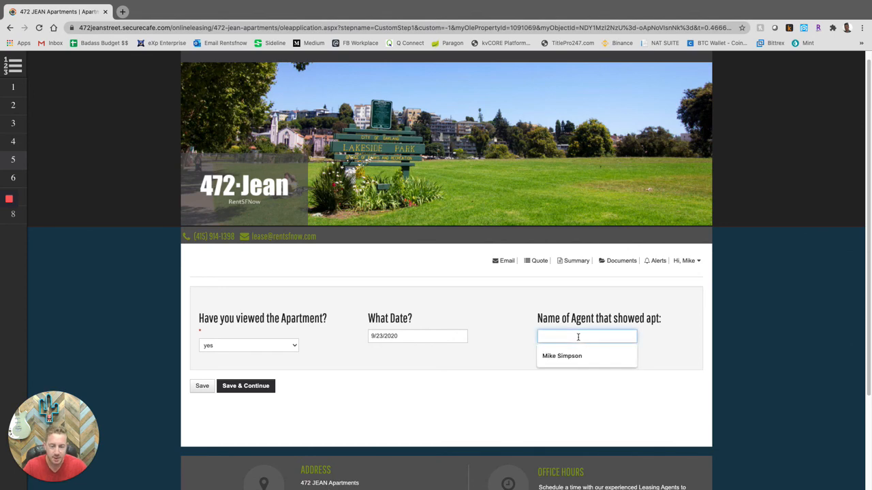
{"action": "left_click", "coordinate": [540, 364]}
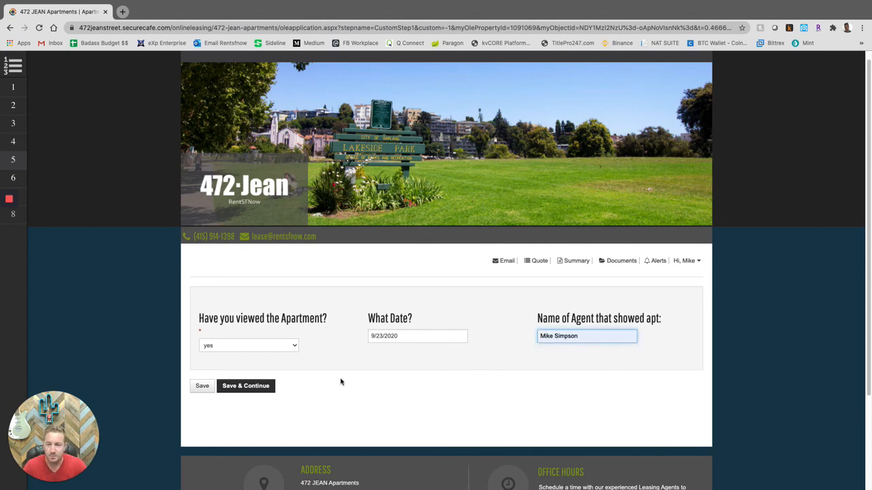
{"action": "left_click", "coordinate": [250, 389]}
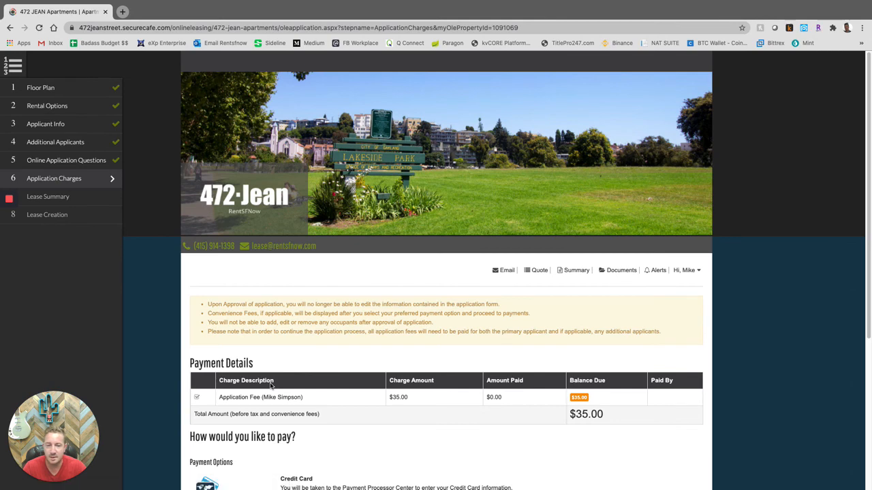
- Review the $35.00 application fee and choose Add Credit Card to pay it
{"action": "scroll", "coordinate": [318, 351], "scroll_direction": "down", "scroll_amount": 3}
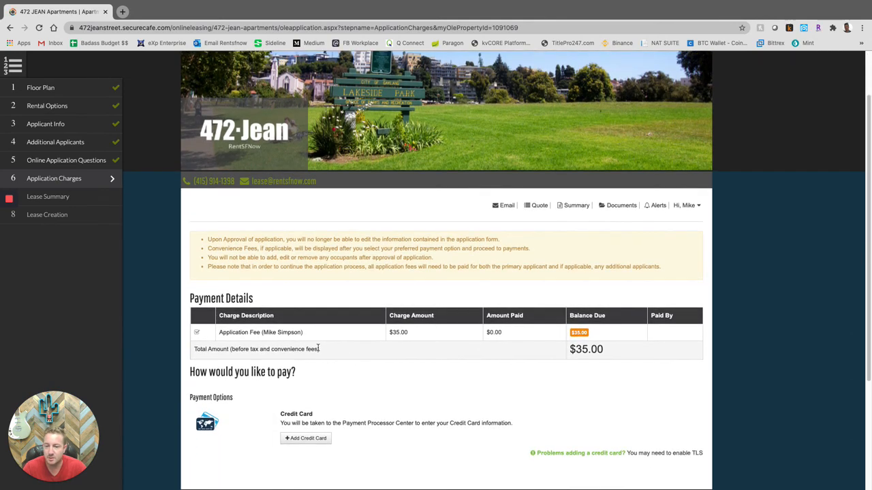
{"action": "scroll", "coordinate": [317, 349], "scroll_direction": "down", "scroll_amount": 1}
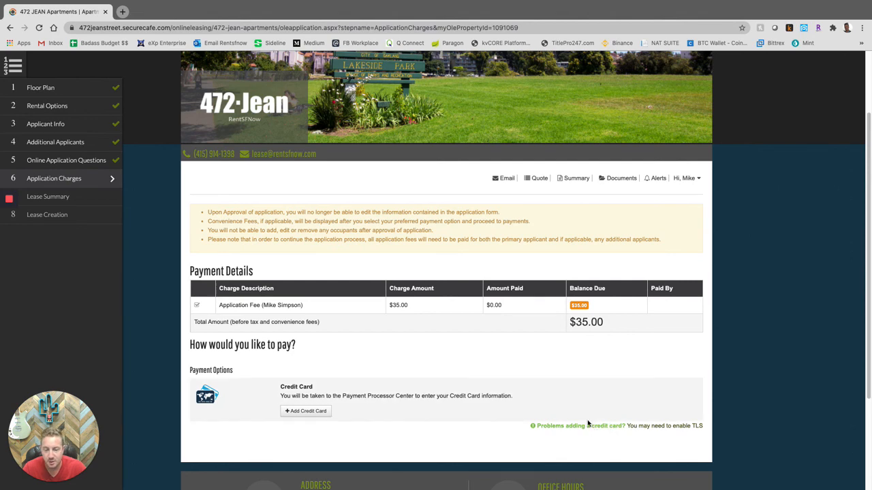
{"action": "left_click", "coordinate": [302, 413]}
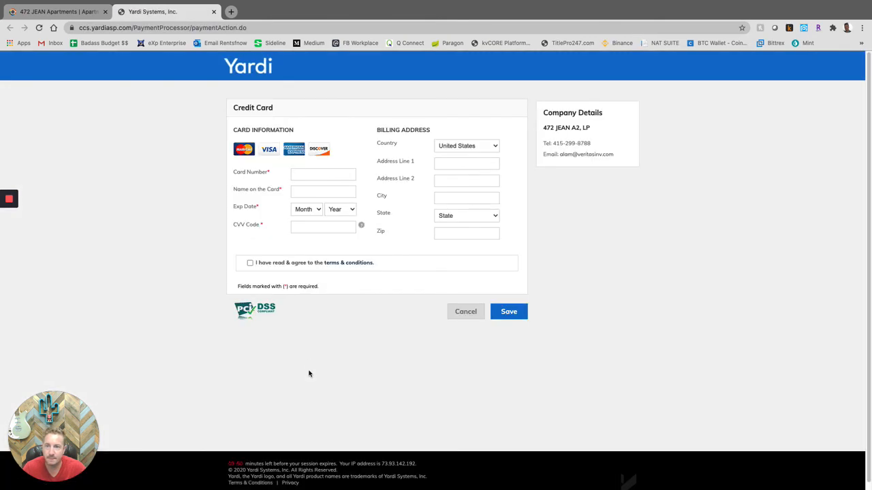
- Leave the Yardi credit card form unfilled, dismissing saved-card suggestions, and return to the 472 JEAN application tab
{"action": "left_click", "coordinate": [311, 173]}
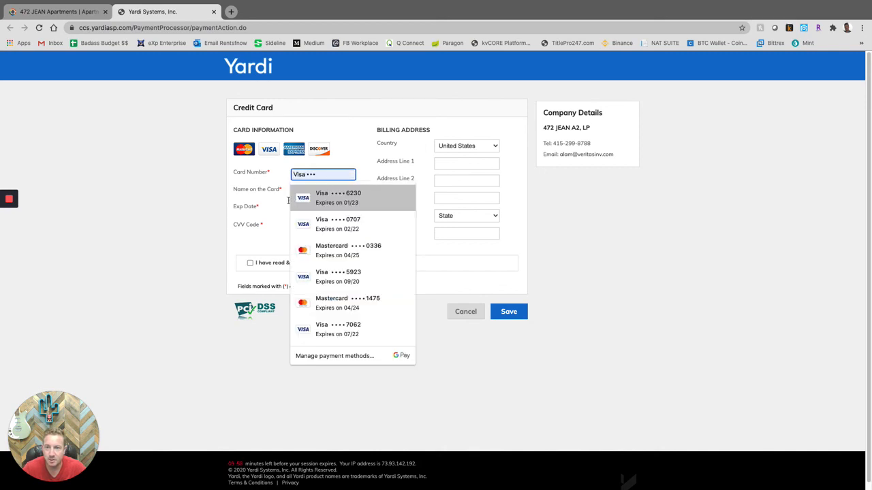
{"action": "left_click", "coordinate": [160, 215]}
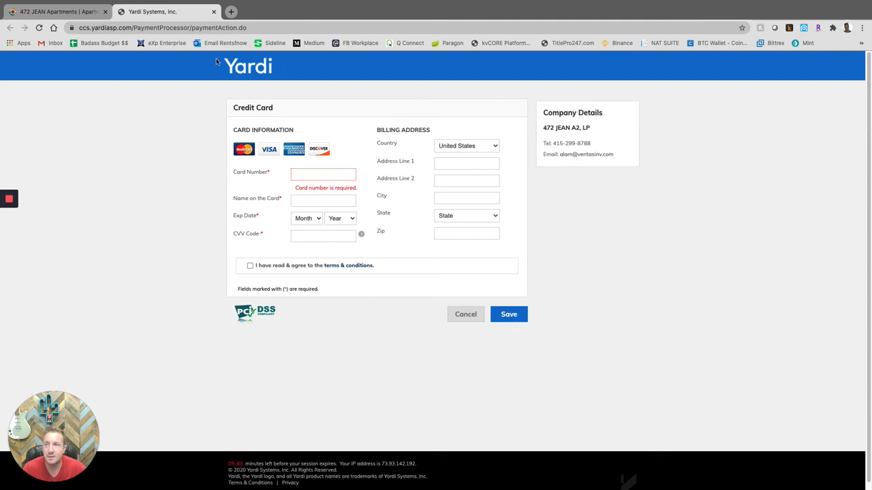
{"action": "left_click", "coordinate": [68, 15]}
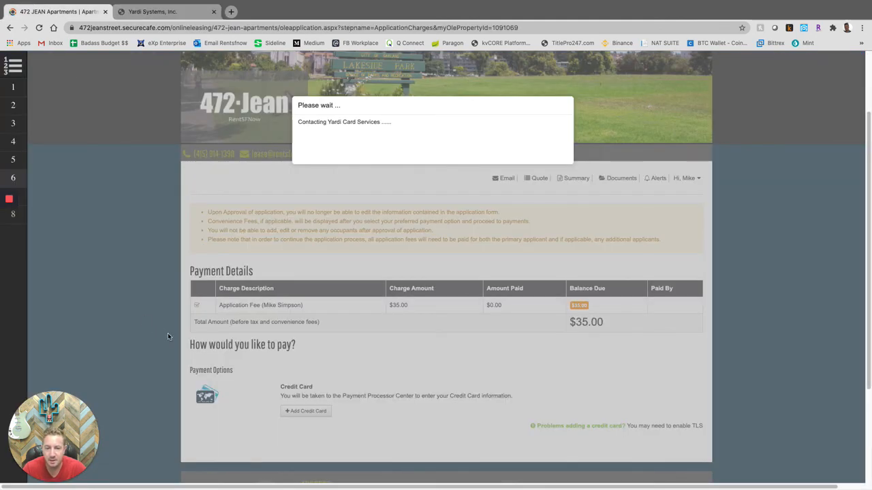
- Close the Yardi Systems payment tab so Application Charges reloads with the $35.00 fee unpaid
{"action": "scroll", "coordinate": [164, 334], "scroll_direction": "down", "scroll_amount": 2}
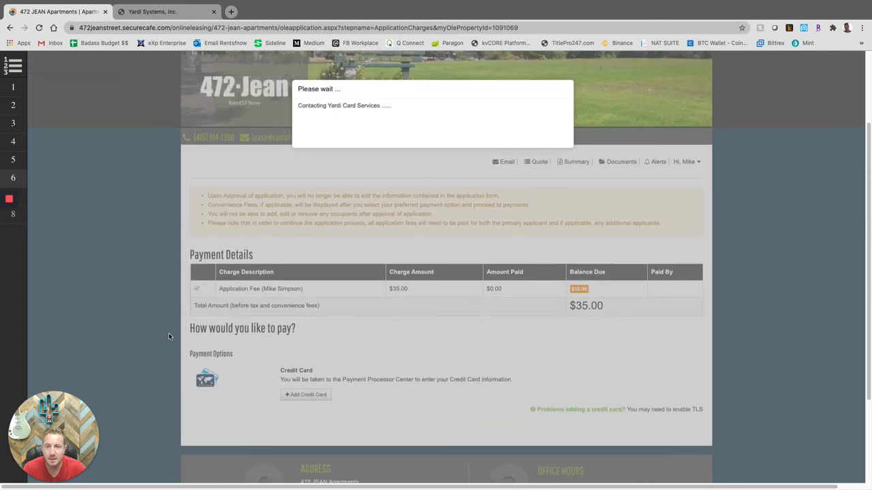
{"action": "scroll", "coordinate": [169, 336], "scroll_direction": "up", "scroll_amount": 1}
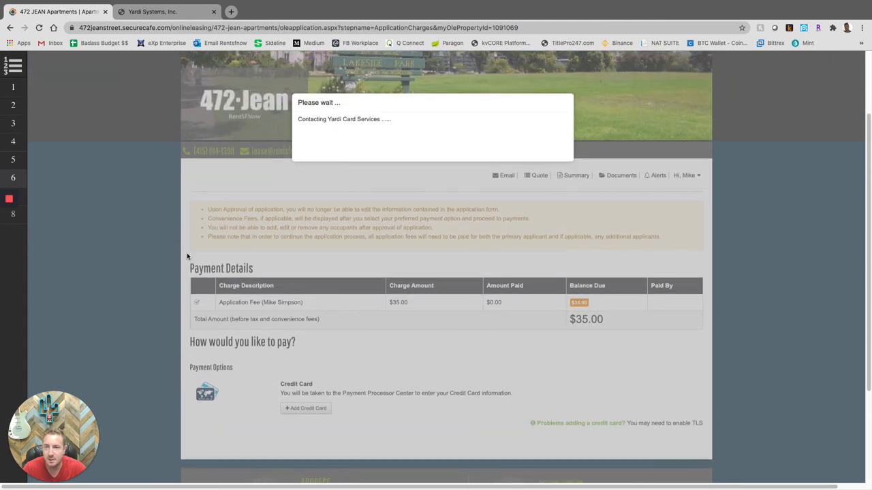
{"action": "left_click", "coordinate": [214, 12]}
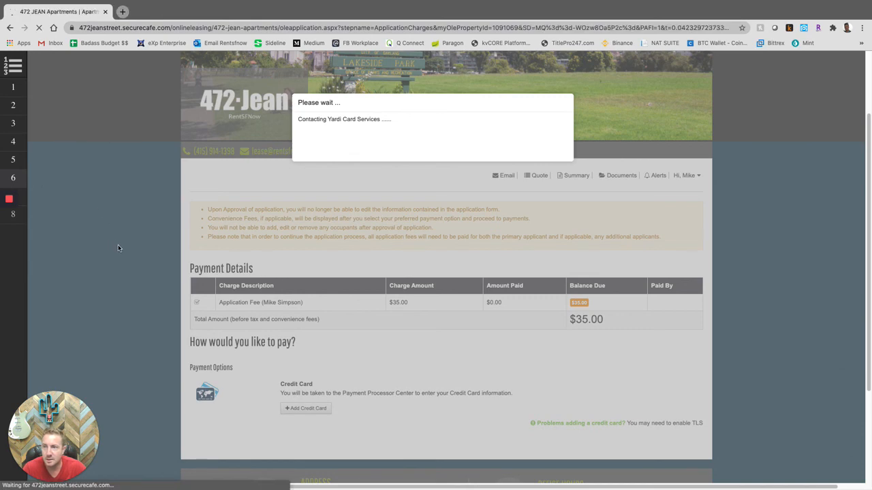
{"action": "scroll", "coordinate": [164, 280], "scroll_direction": "down", "scroll_amount": 3}
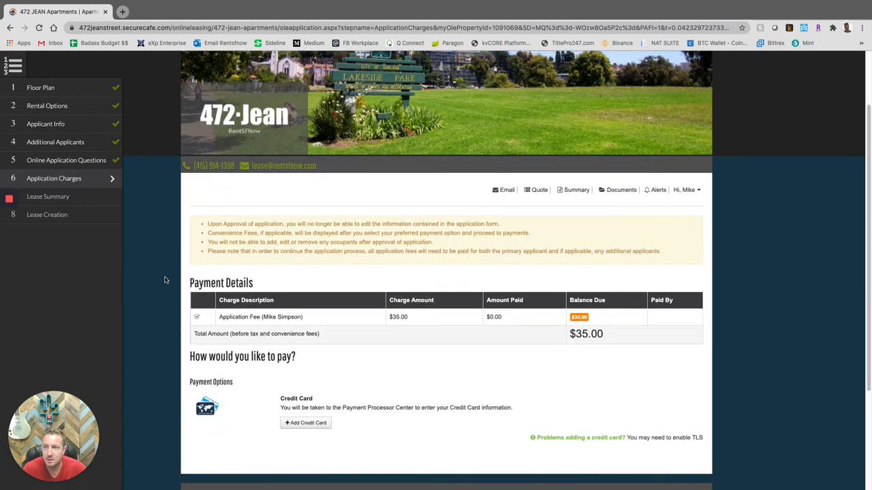
{"action": "scroll", "coordinate": [168, 266], "scroll_direction": "down", "scroll_amount": 3}
{"action": "scroll", "coordinate": [168, 266], "scroll_direction": "up", "scroll_amount": 2}
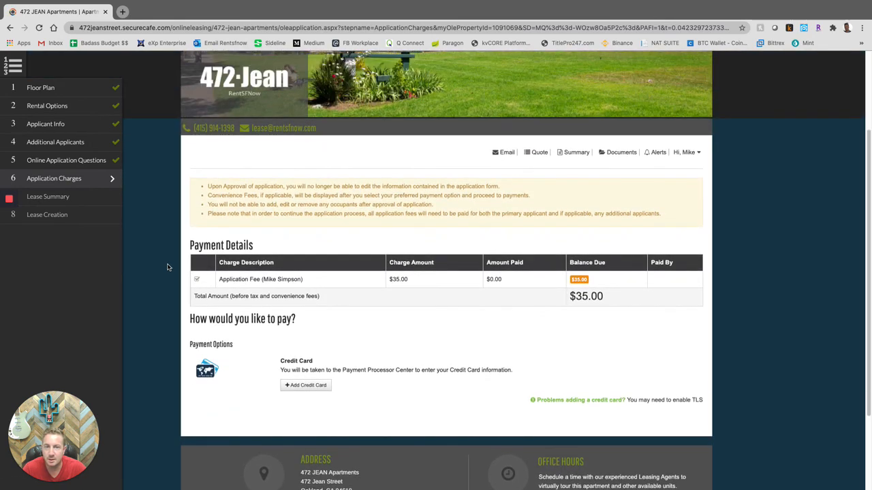